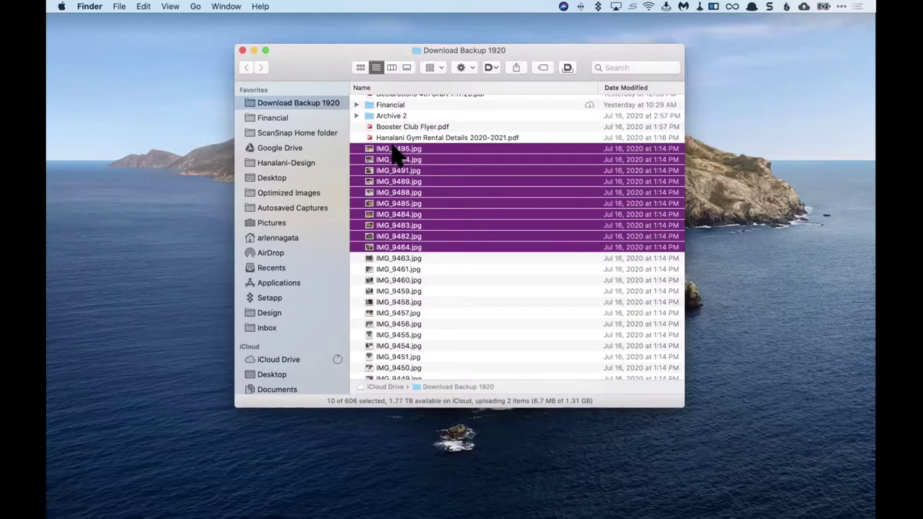
Drag the ten selected photos, IMG_9495 through IMG_9464, out to the left-edge drop shelf
left_click_drag(357, 164, 87, 269)
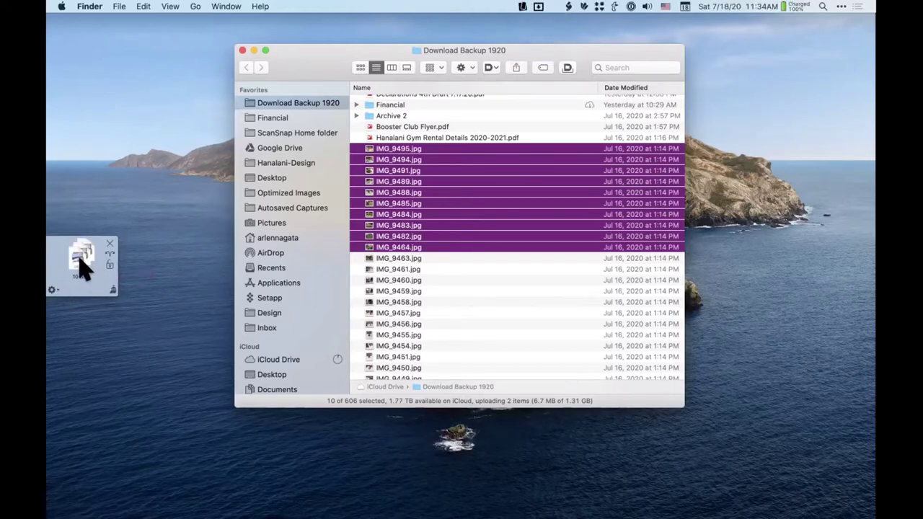
Select the 6-round-robin.pdf file in the Finder list
scroll(509, 252, "up", 2)
scroll(509, 253, "down", 15)
left_click(449, 193)
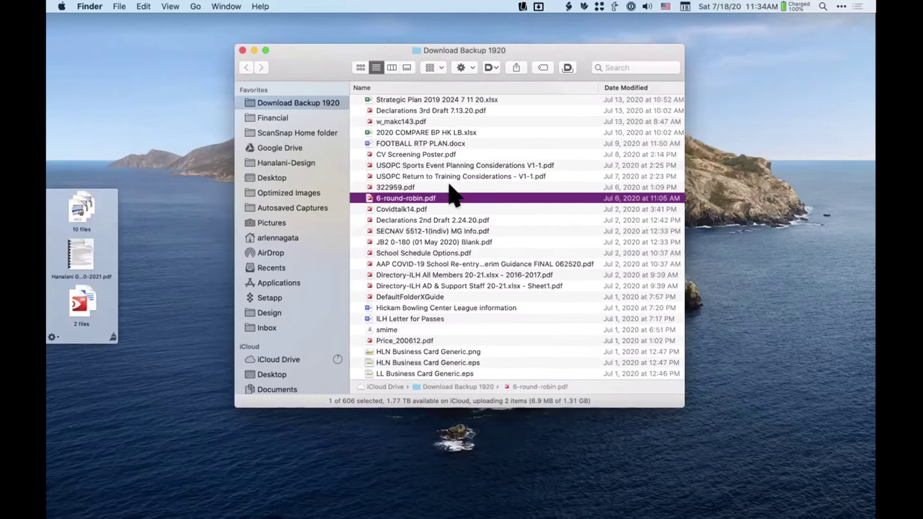
scroll(453, 196, "up", 8)
scroll(455, 193, "up", 8)
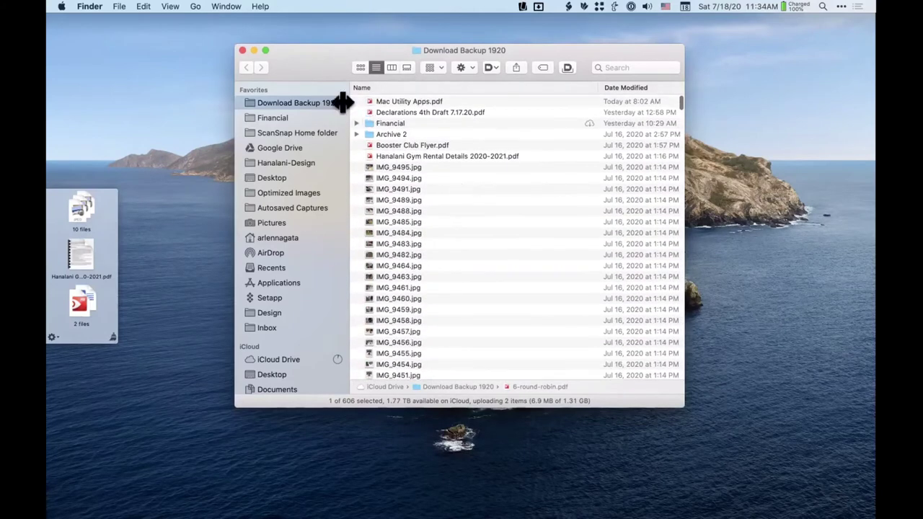
Put photos IMG_9495–IMG_9464 on the shelf, then IMG_9461 and IMG_9460 as a two-file group
left_click_drag(441, 165, 408, 267)
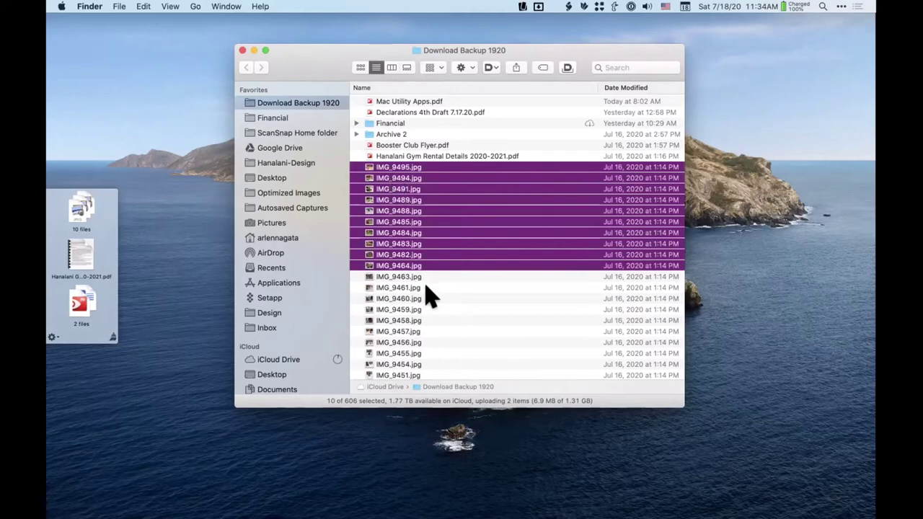
scroll(429, 293, "down", 5)
left_click_drag(453, 194, 404, 193)
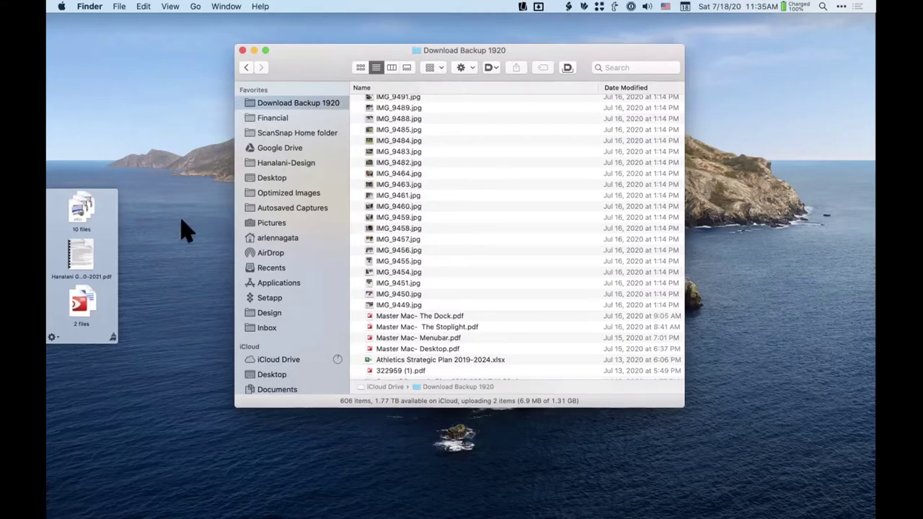
Browse Finder from iCloud Drive into Documents, then into the Zoom folder
scroll(430, 246, "up", 5)
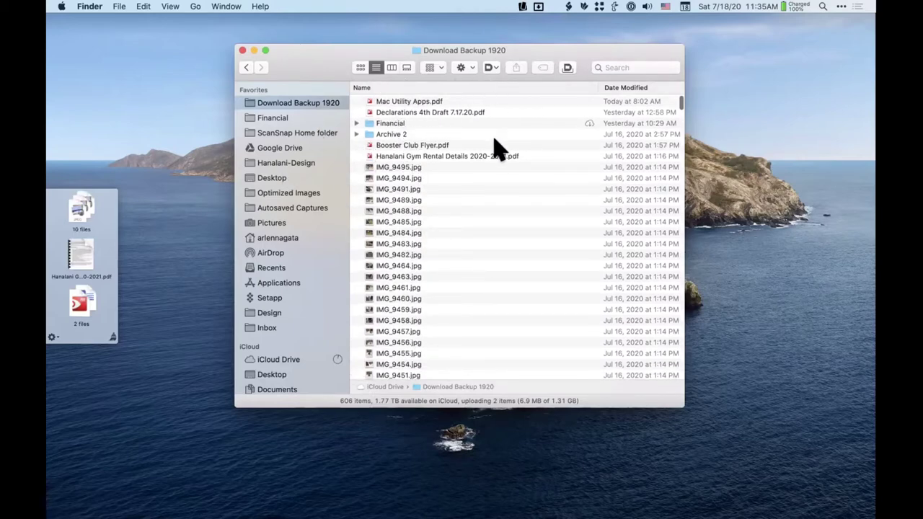
left_click(515, 198)
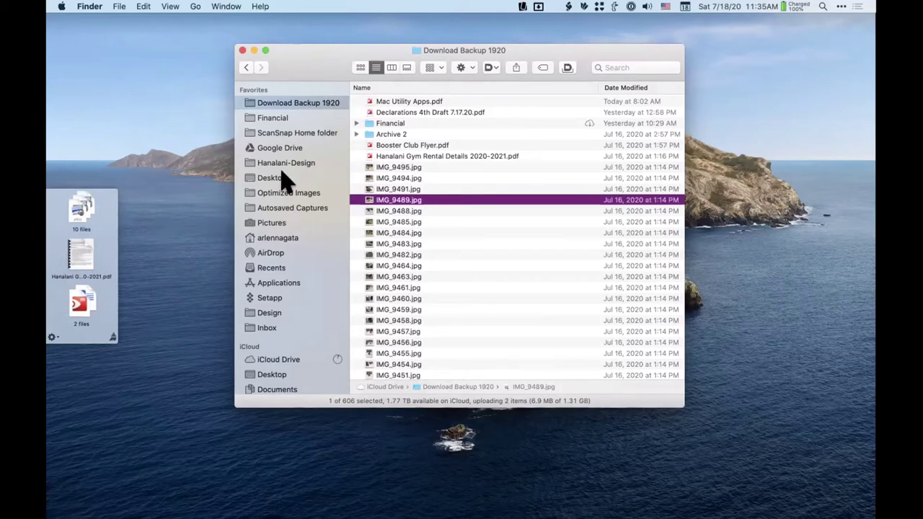
scroll(302, 292, "down", 1)
scroll(301, 292, "down", 3)
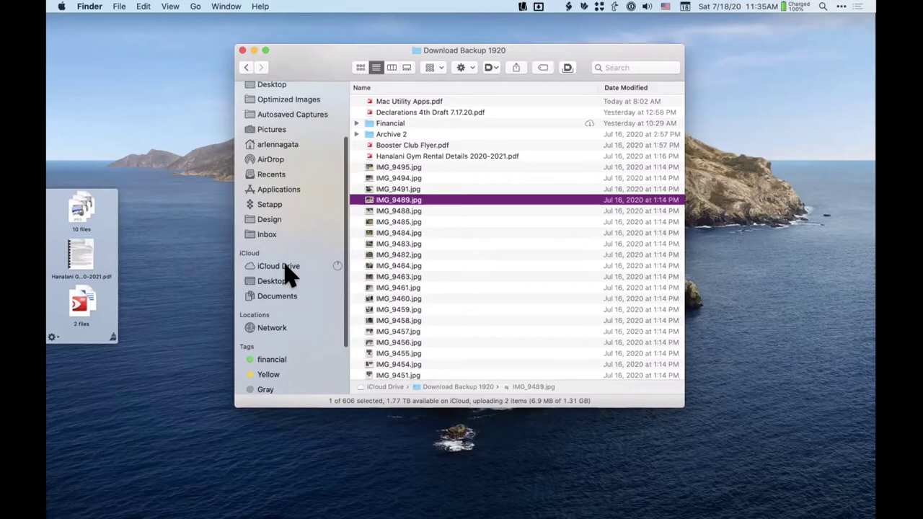
left_click(287, 266)
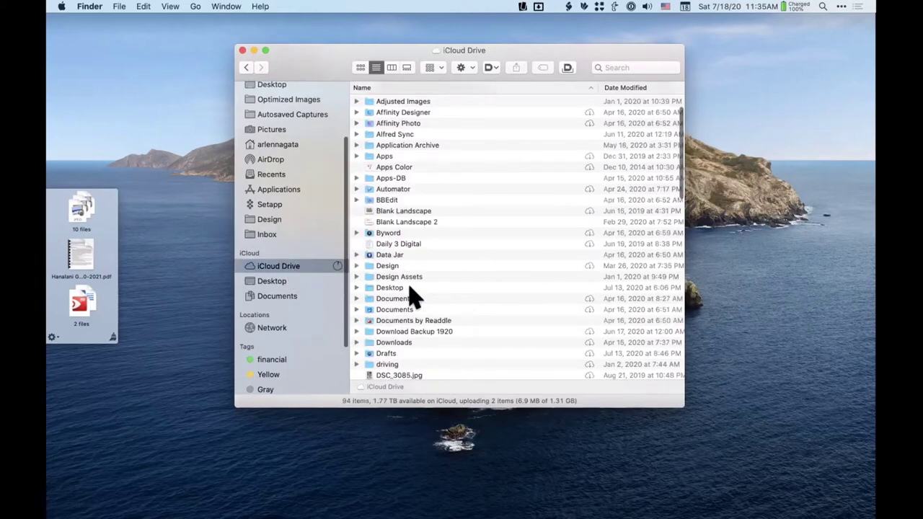
scroll(401, 296, "down", 1)
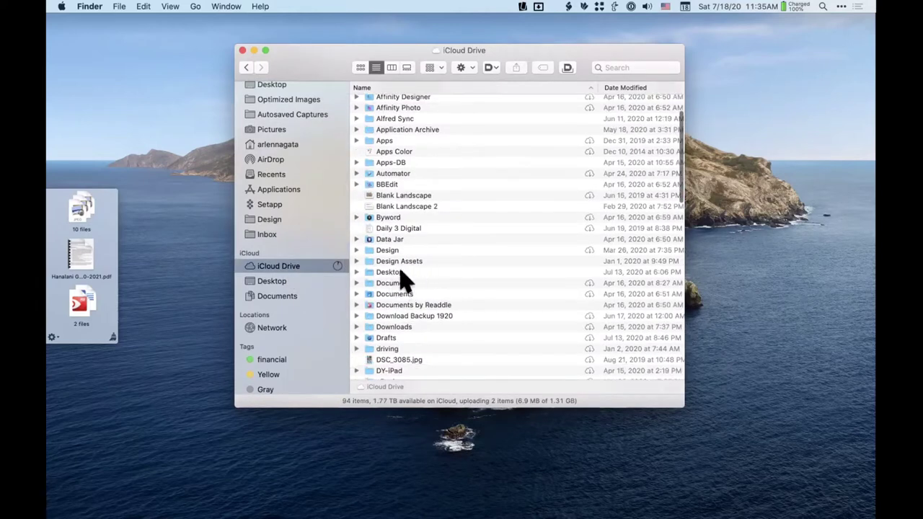
scroll(422, 320, "down", 5)
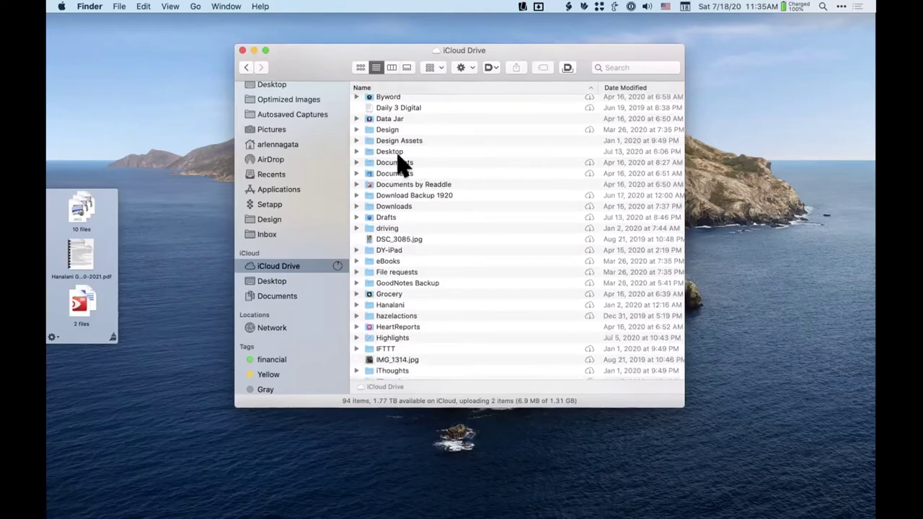
left_click(389, 164)
double_click(390, 164)
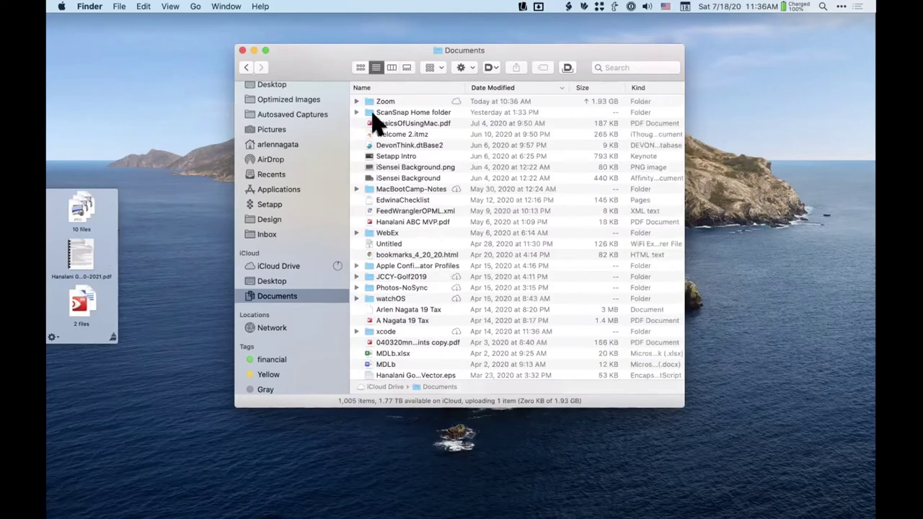
double_click(372, 102)
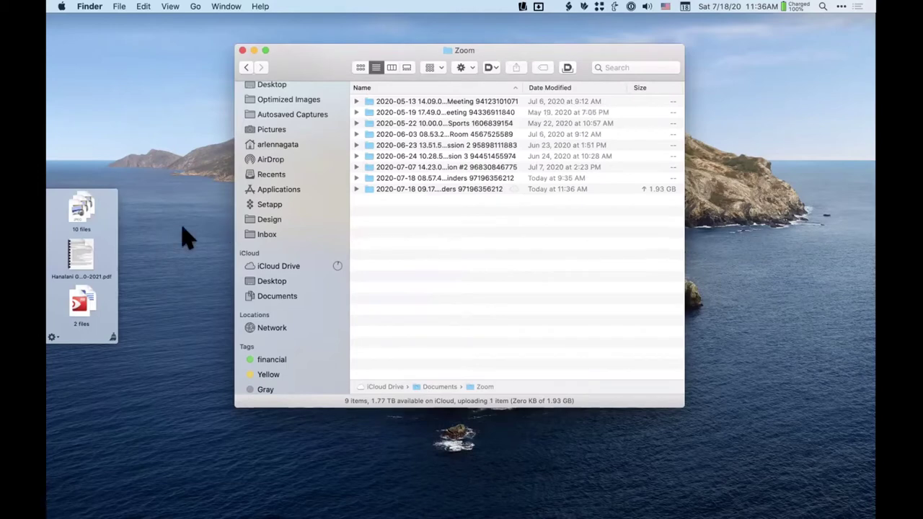
Drop the '10 files' stack into the Zoom folder, copying all ten IMG photos there
left_click_drag(246, 256, 423, 267)
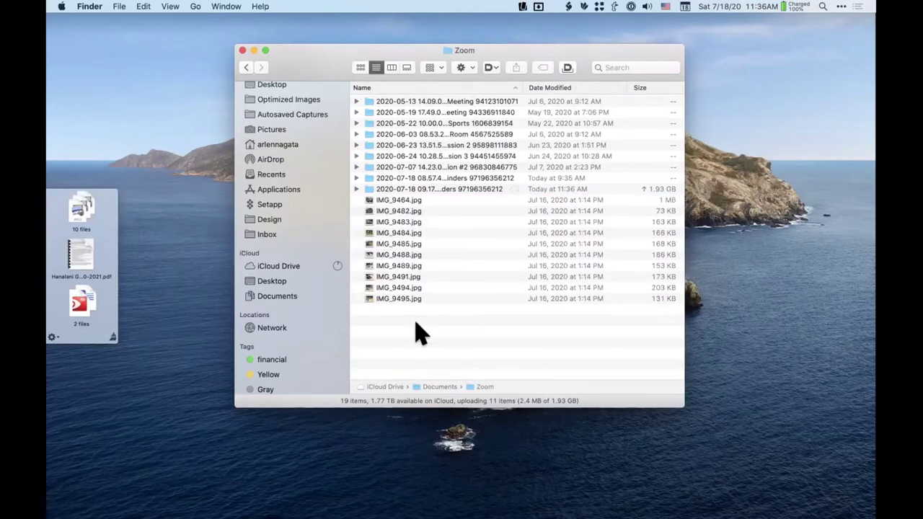
mouse_move(73, 292)
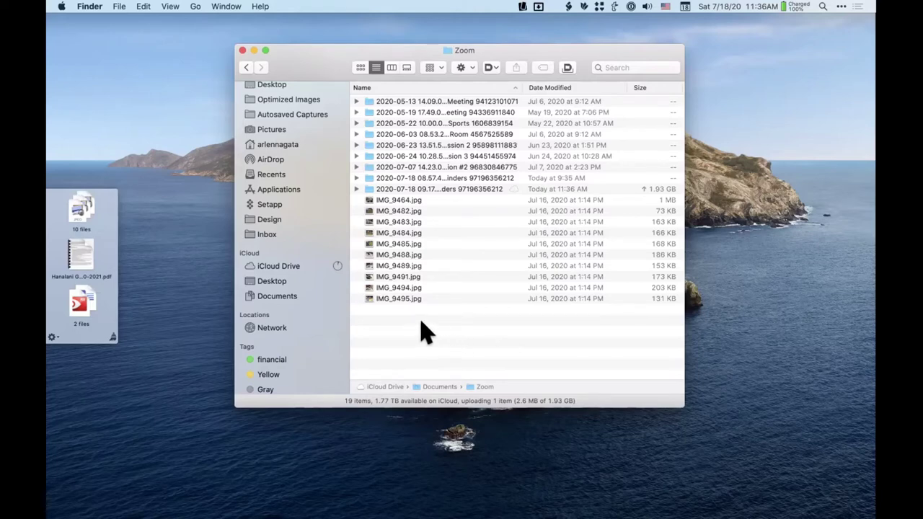
left_click(82, 209)
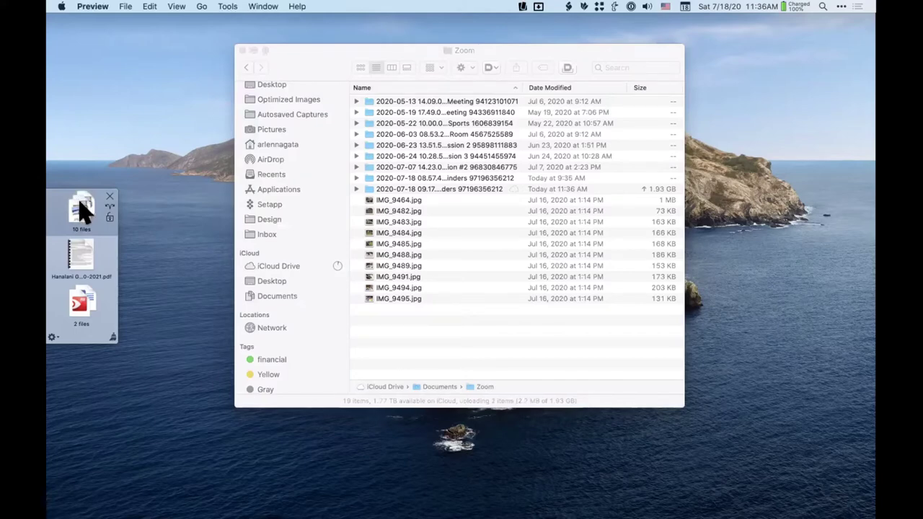
right_click(76, 208)
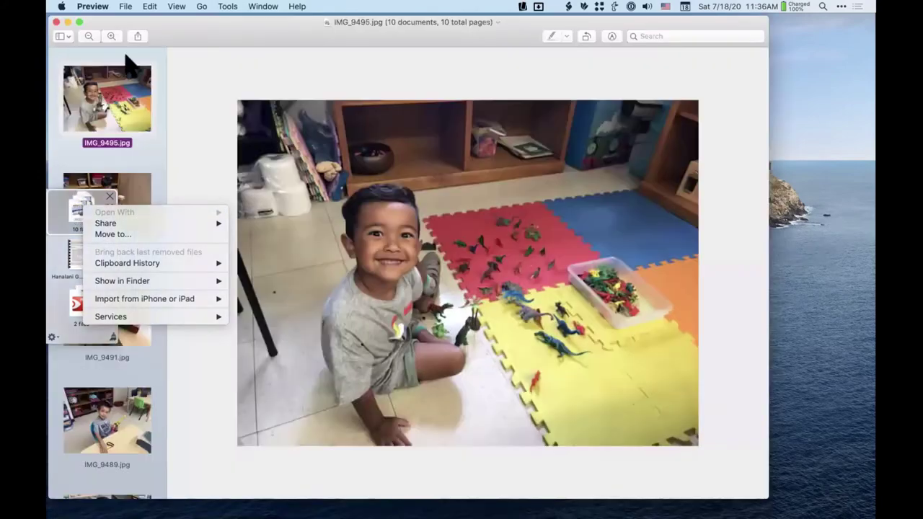
left_click(63, 33)
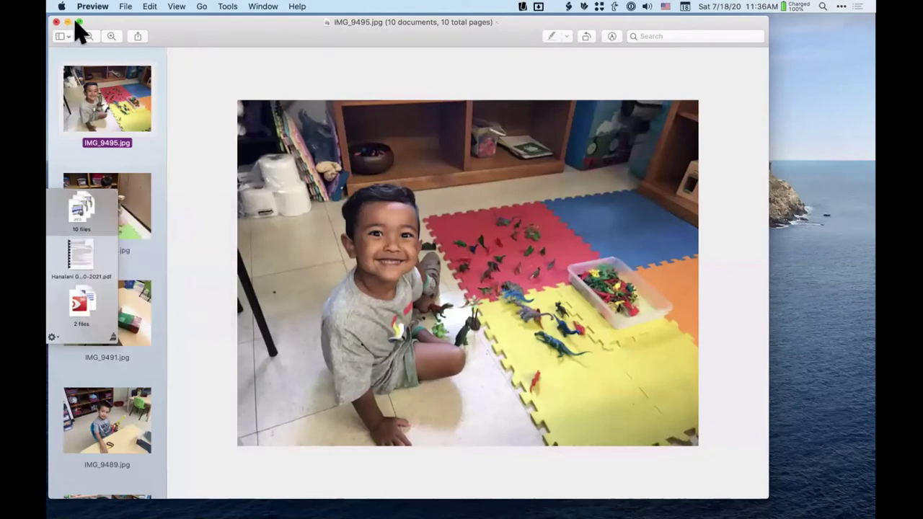
key("super+w")
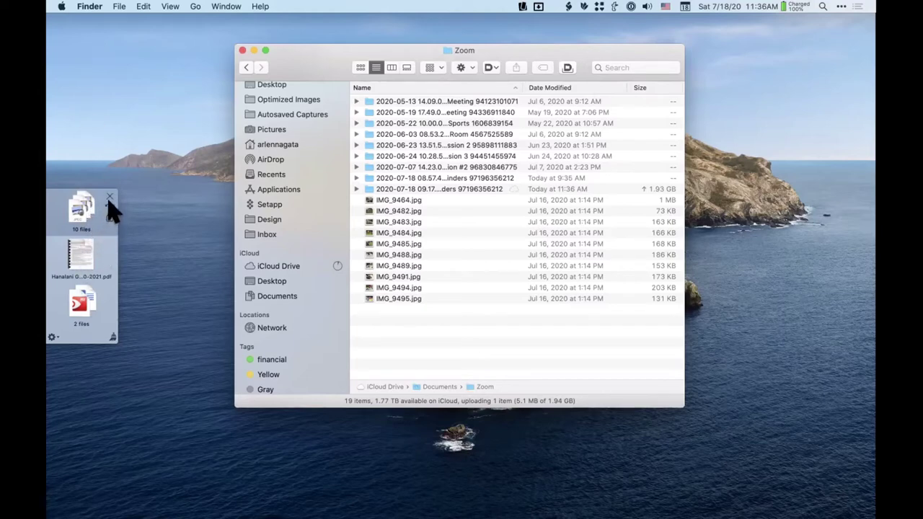
Split the shelf stack into separate photos and copy several, including IMG_9491, into the Zoom folder
left_click(109, 207)
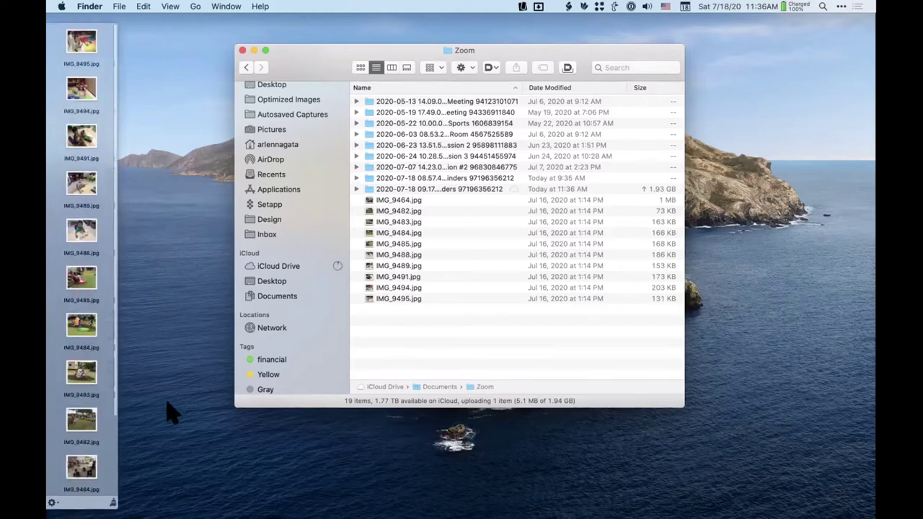
mouse_move(65, 112)
left_click_drag(83, 115, 443, 314)
left_click_drag(54, 123, 433, 264)
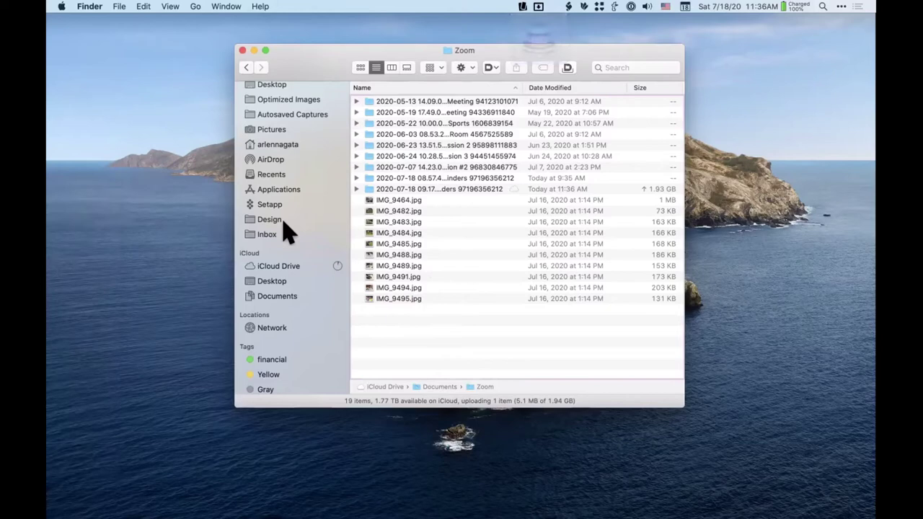
mouse_move(79, 207)
left_click(110, 218)
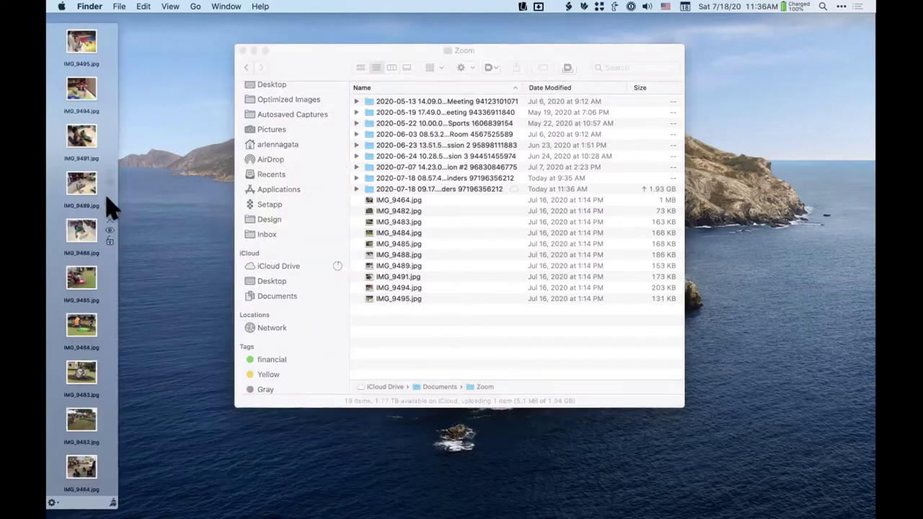
left_click(81, 137)
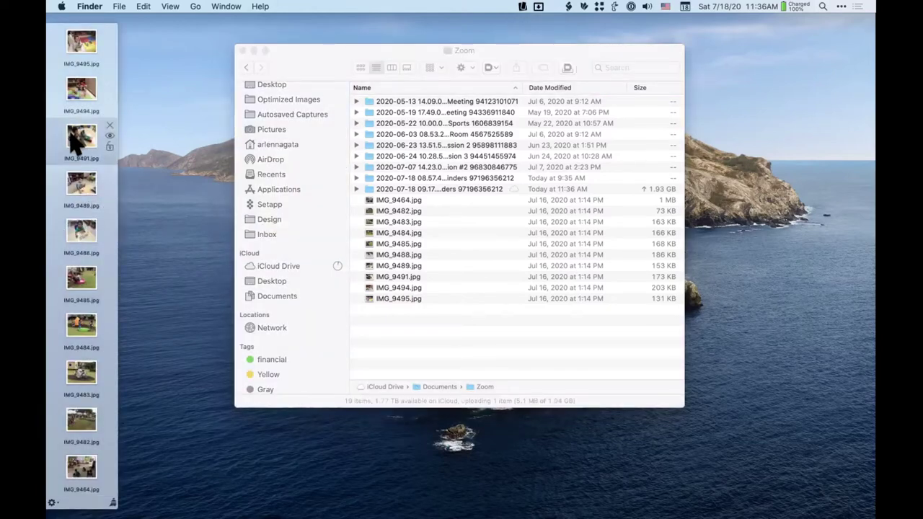
left_click_drag(79, 145, 418, 328)
Drag IMG_9495 off the shelf, then remove IMG_9483 and IMG_9495 from the shelf
mouse_move(88, 83)
scroll(80, 217, "down", 3)
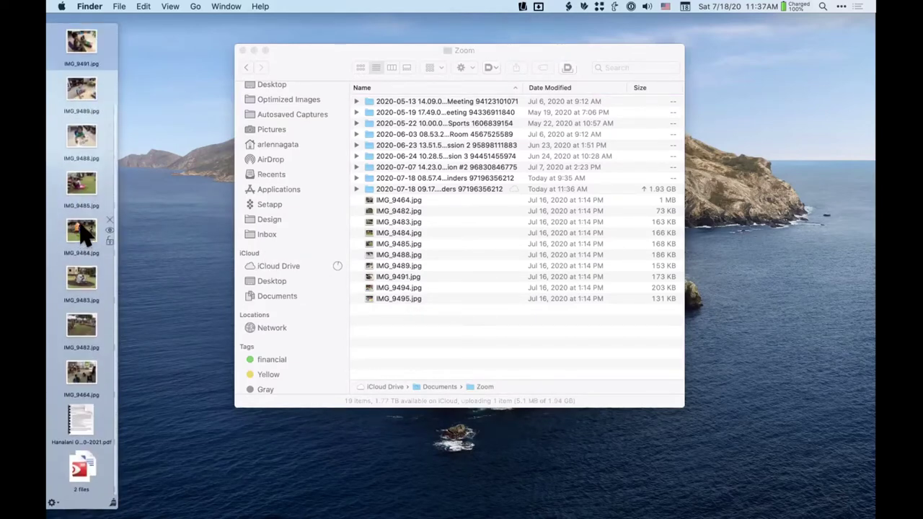
scroll(81, 231, "up", 3)
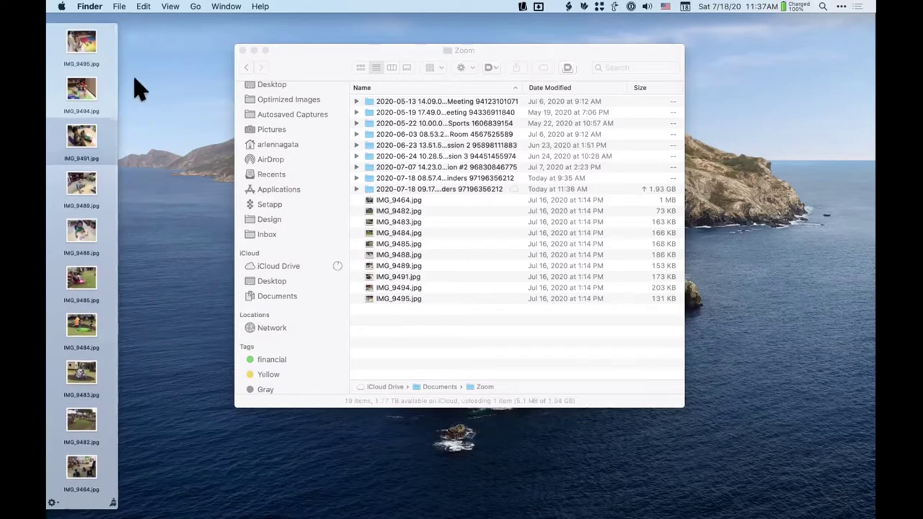
left_click_drag(79, 55, 230, 216)
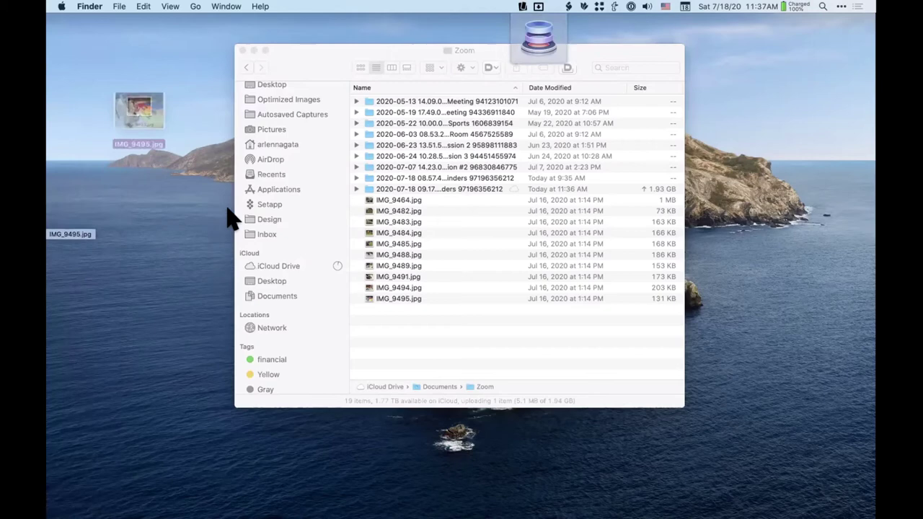
mouse_move(81, 48)
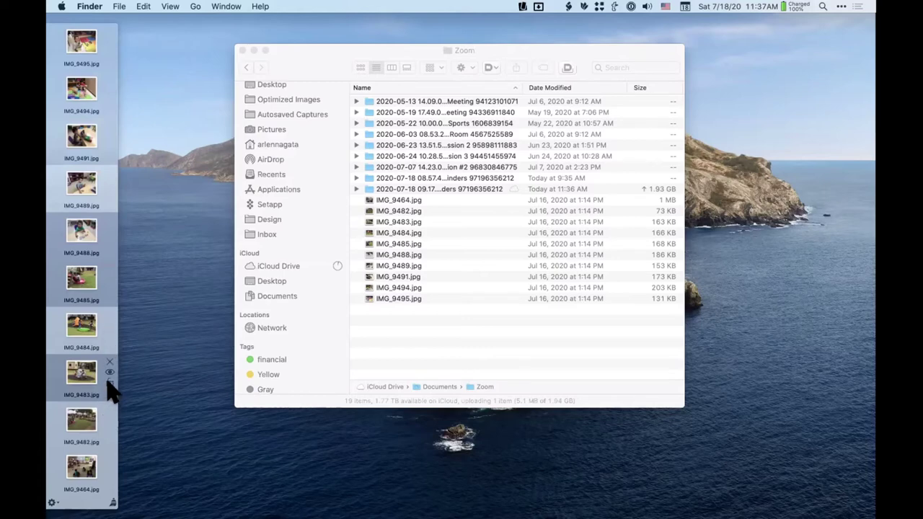
left_click(389, 328)
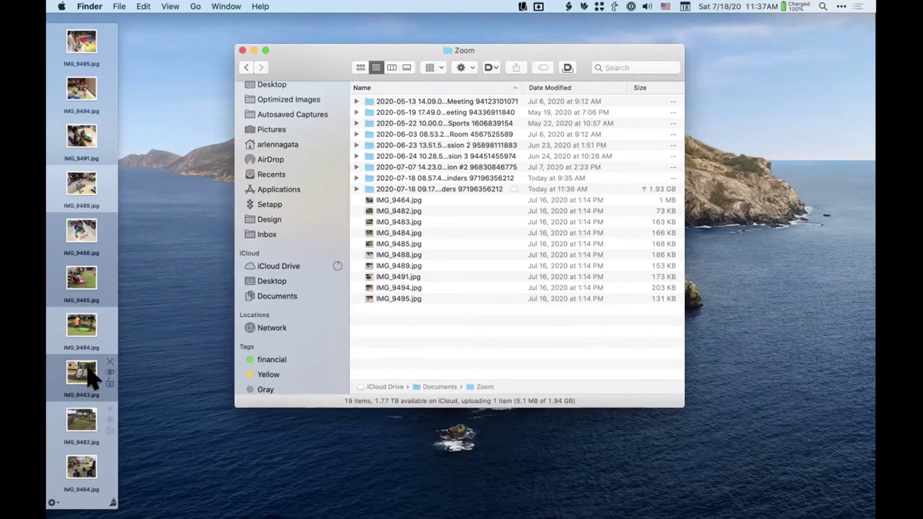
left_click(106, 356)
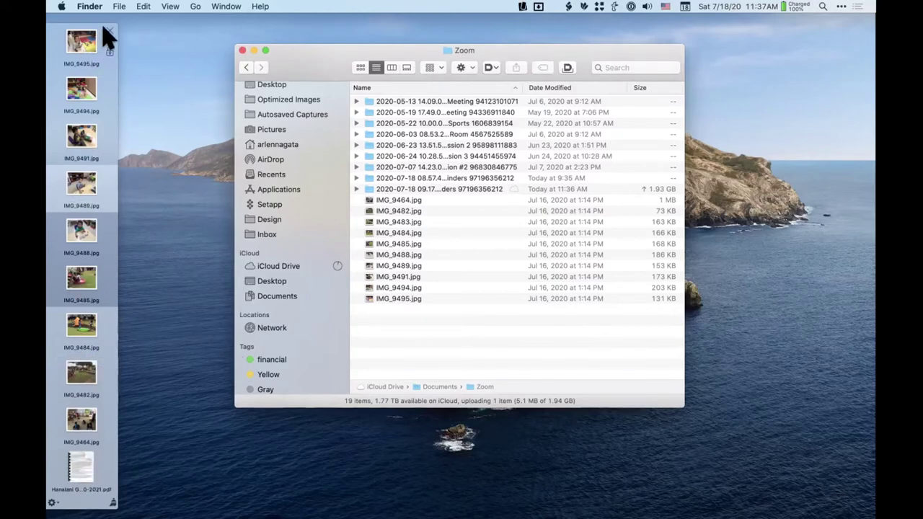
left_click(109, 32)
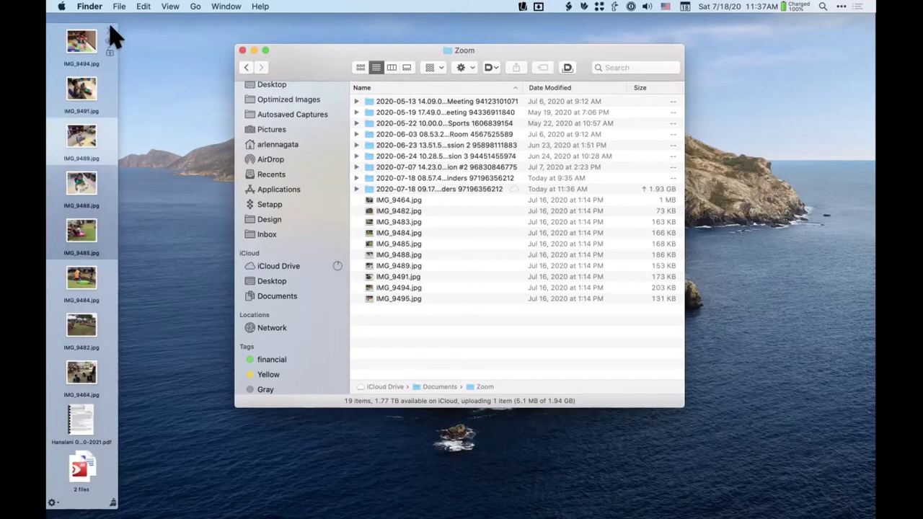
Place the gym rental PDF on the desktop and remove it from the Yoink shelf
scroll(112, 33, "down", 1)
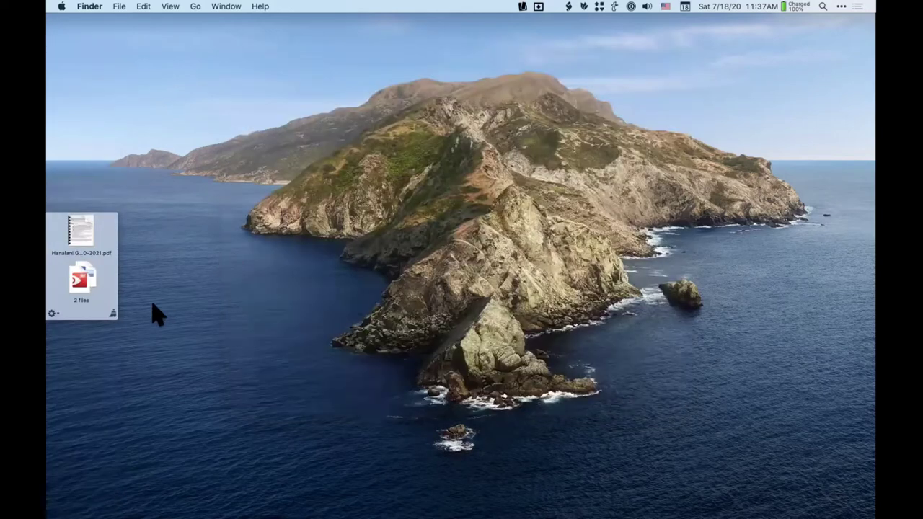
left_click(84, 287)
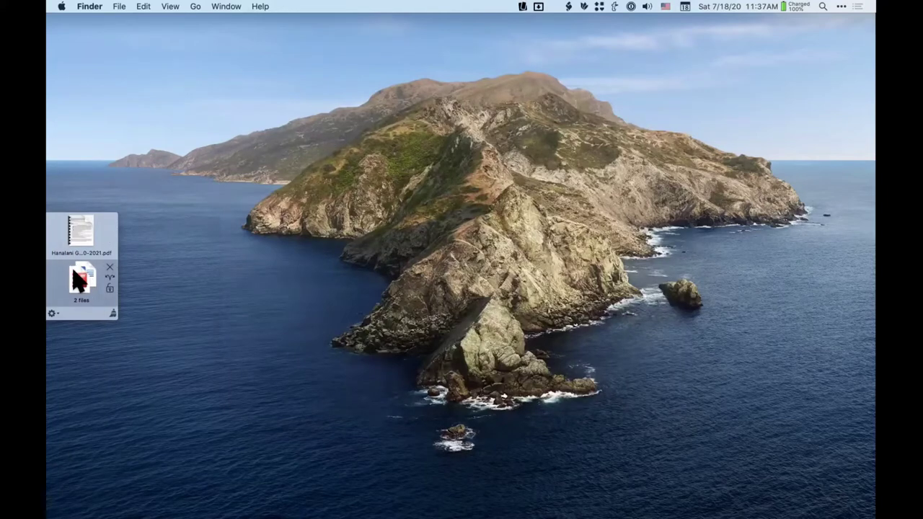
left_click_drag(78, 282, 79, 278)
left_click_drag(76, 279, 365, 230)
left_click_drag(79, 231, 417, 176)
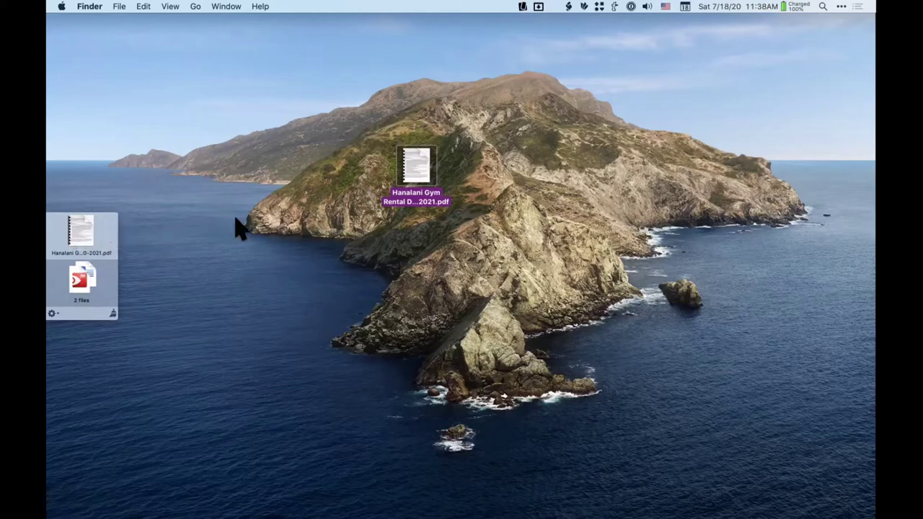
left_click(111, 219)
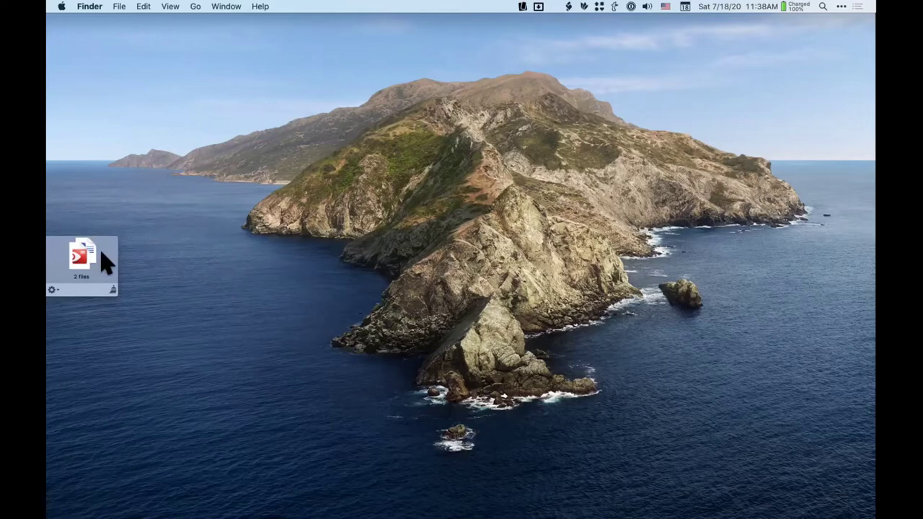
In a new Finder window, drag SECNAV 5512-1(Indiv) MG Info.pdf and ILH Letter for Passes to the shelf
mouse_move(76, 260)
key("super+n")
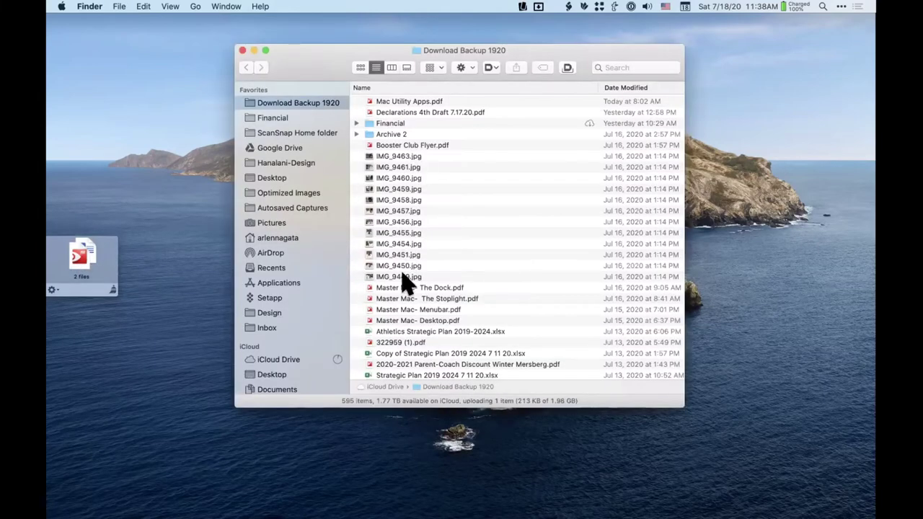
scroll(404, 281, "down", 20)
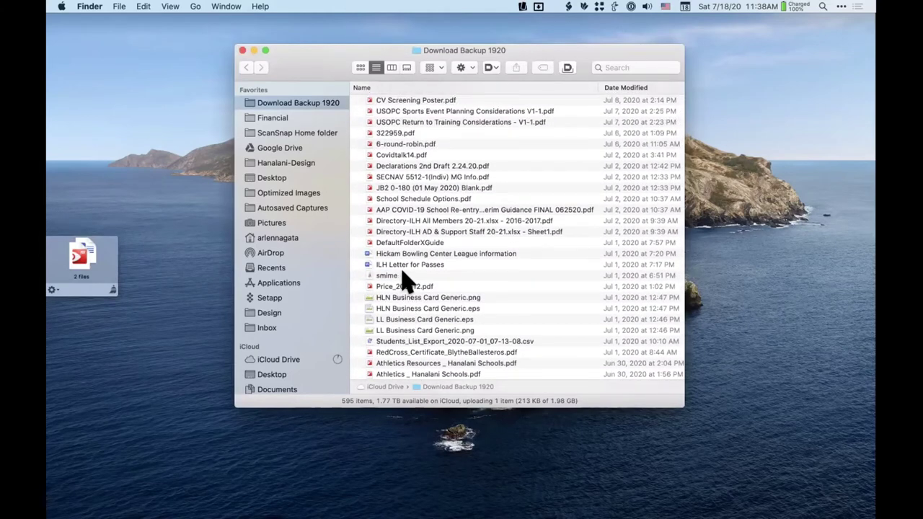
left_click(435, 178)
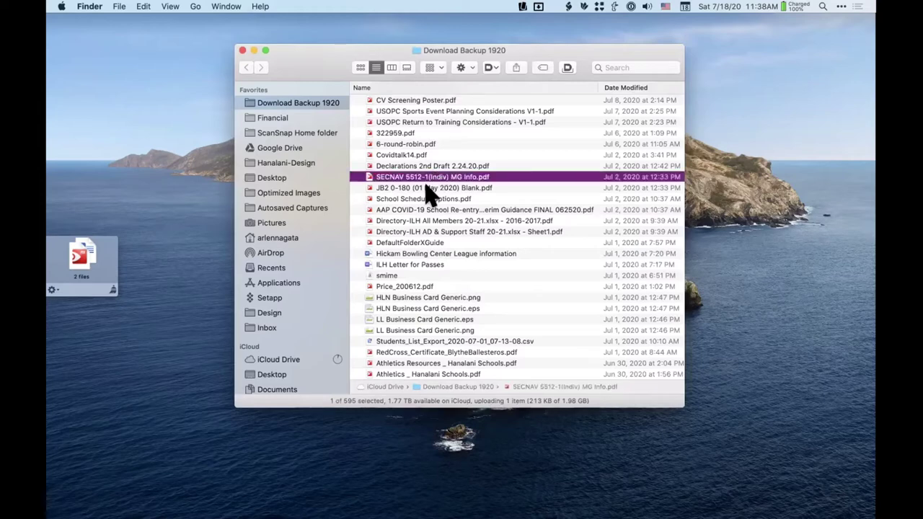
left_click(422, 265, "super")
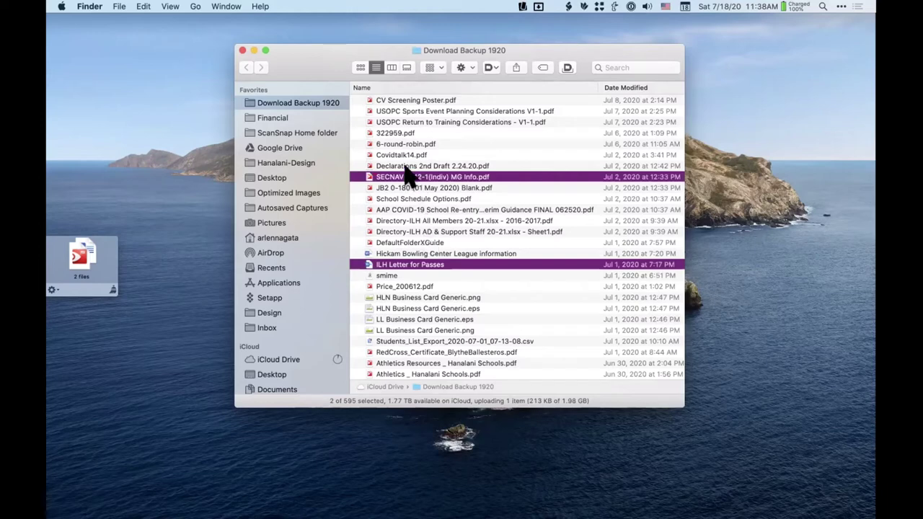
left_click_drag(405, 178, 427, 181)
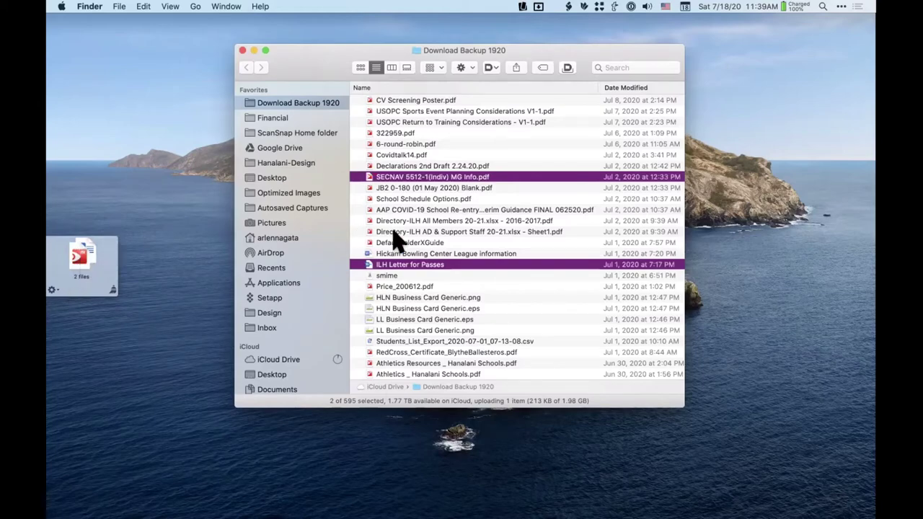
scroll(443, 238, "up", 15)
scroll(451, 215, "down", 3)
scroll(450, 214, "down", 5)
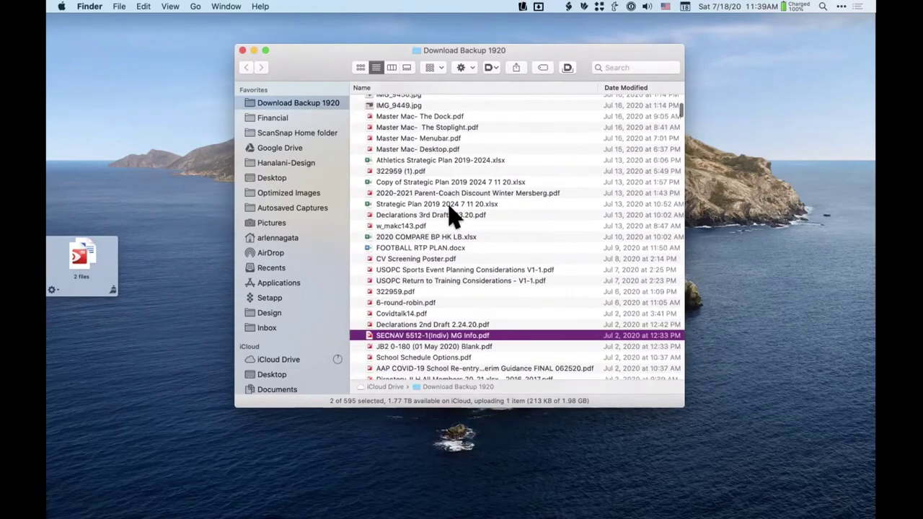
scroll(452, 216, "up", 5)
scroll(449, 206, "up", 3)
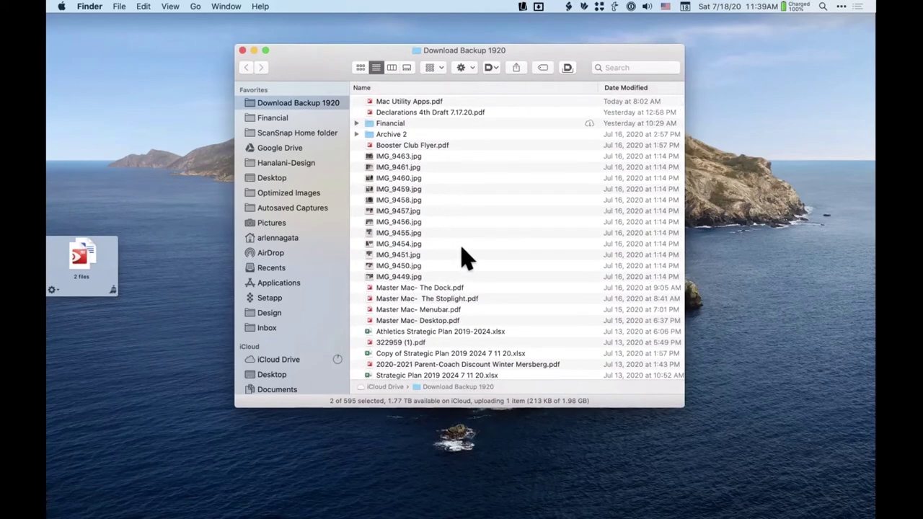
scroll(469, 259, "down", 5)
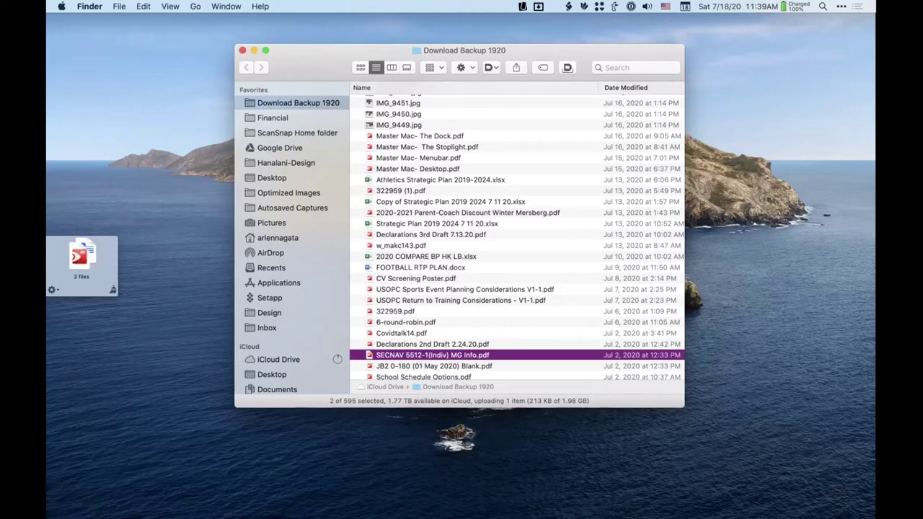
Start an Outlook email from the Yoink stack, attach both files, then close and discard it
left_click_drag(81, 263, 538, 29)
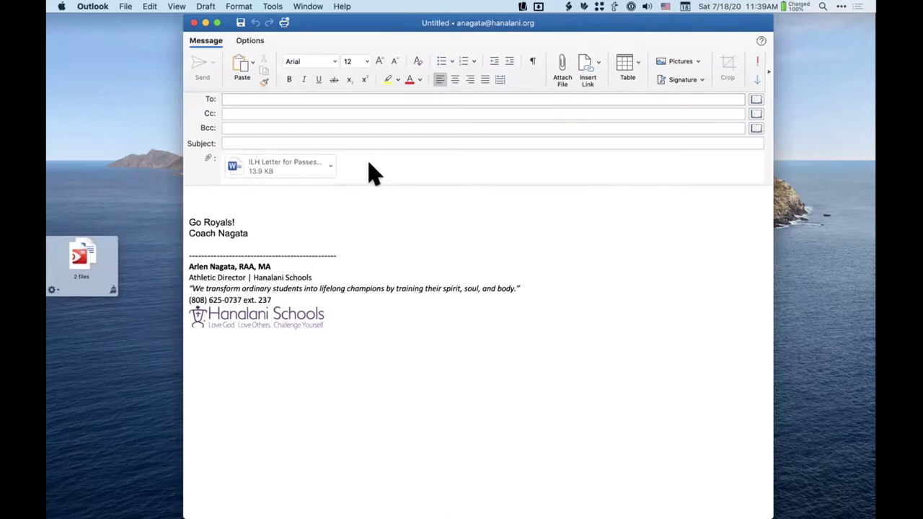
left_click(287, 172)
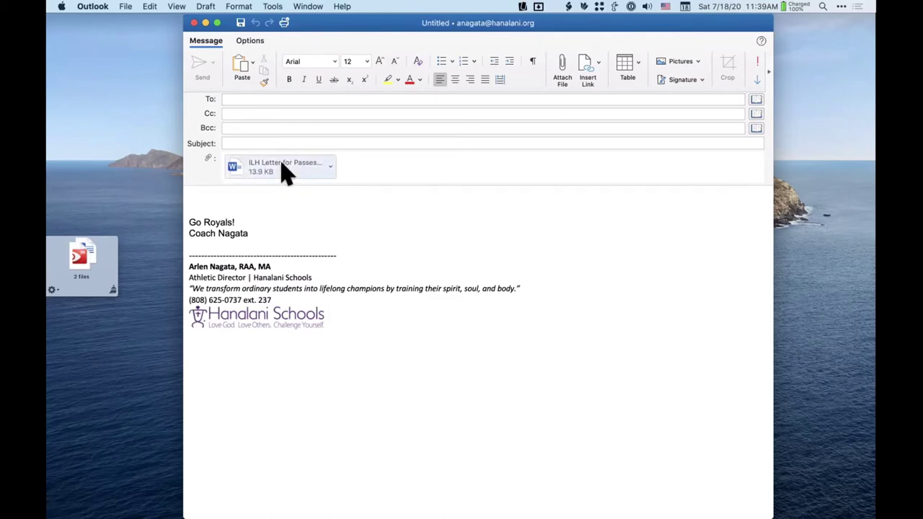
key("BackSpace")
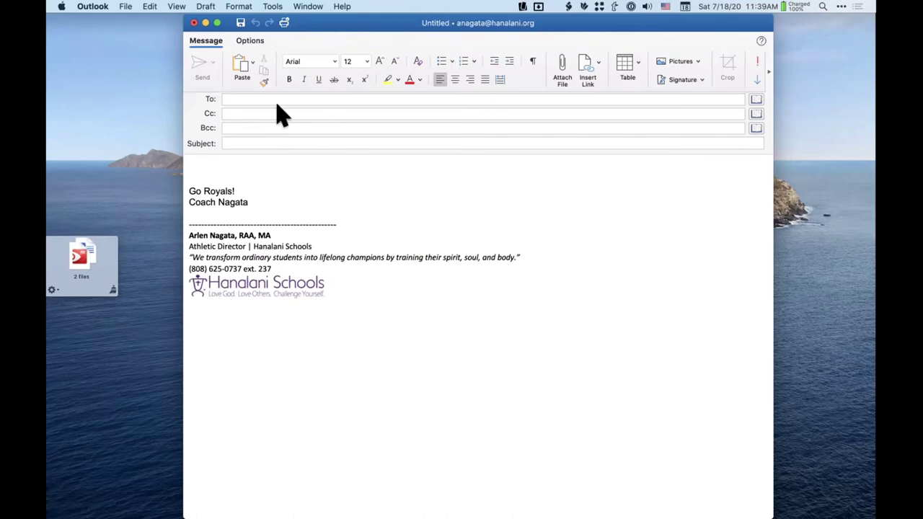
left_click_drag(81, 256, 236, 187)
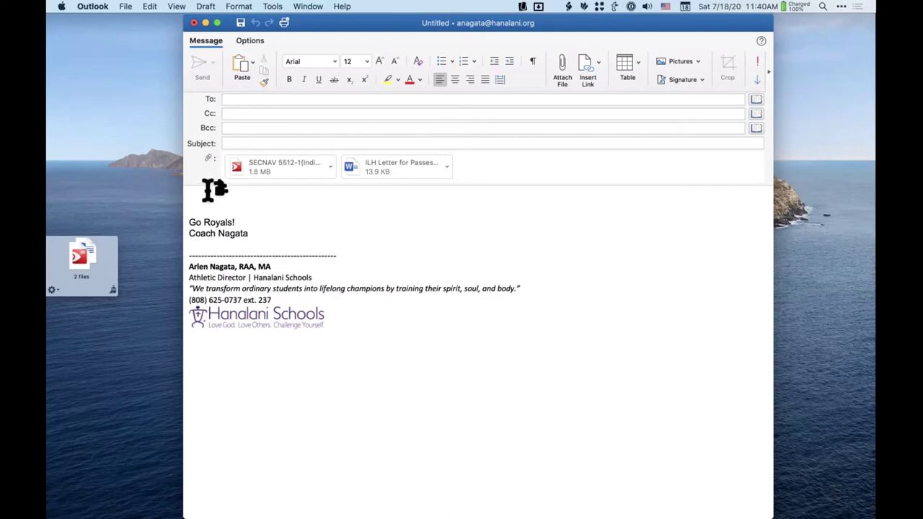
left_click(193, 22)
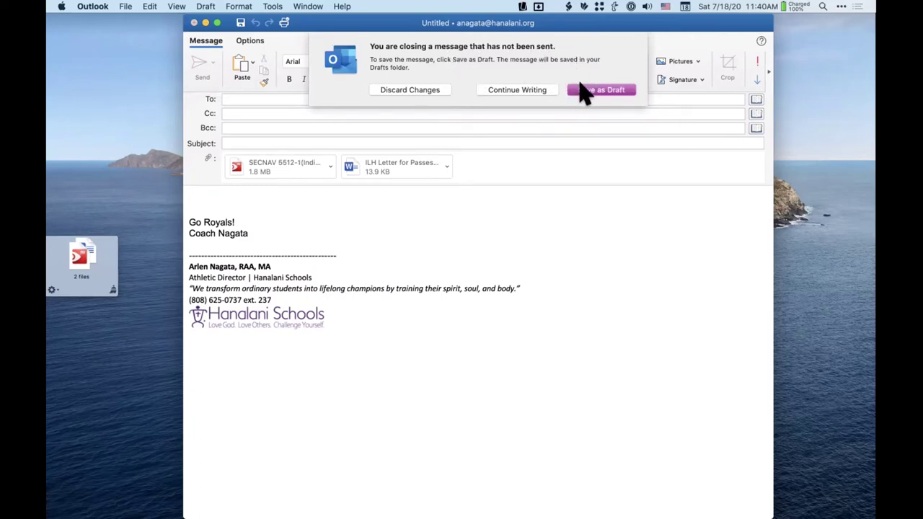
left_click(415, 91)
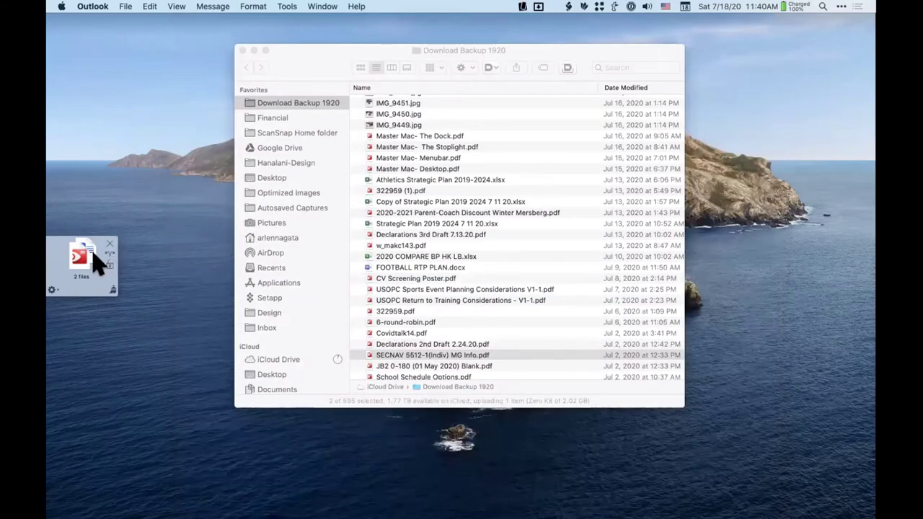
Open Yoink Preferences from the shelf menu, review Behaviour, Advanced and General, then close it
left_click(52, 290)
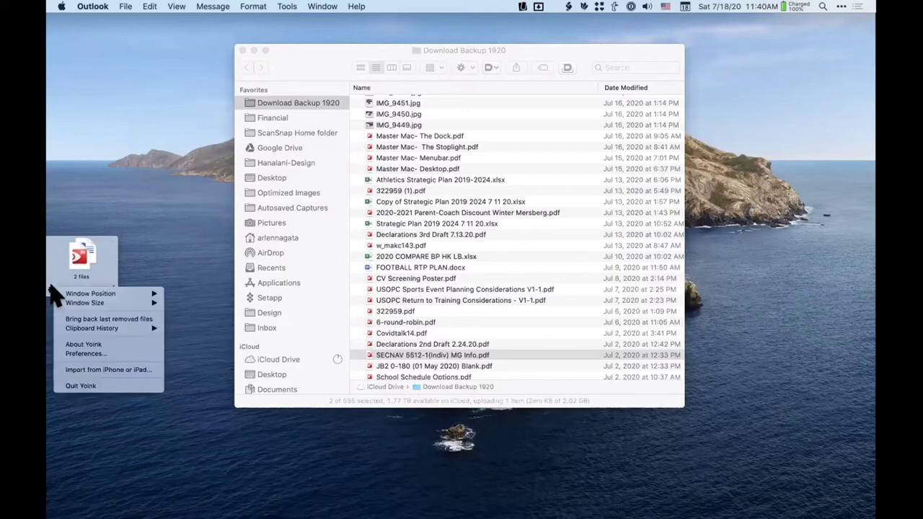
left_click(85, 353)
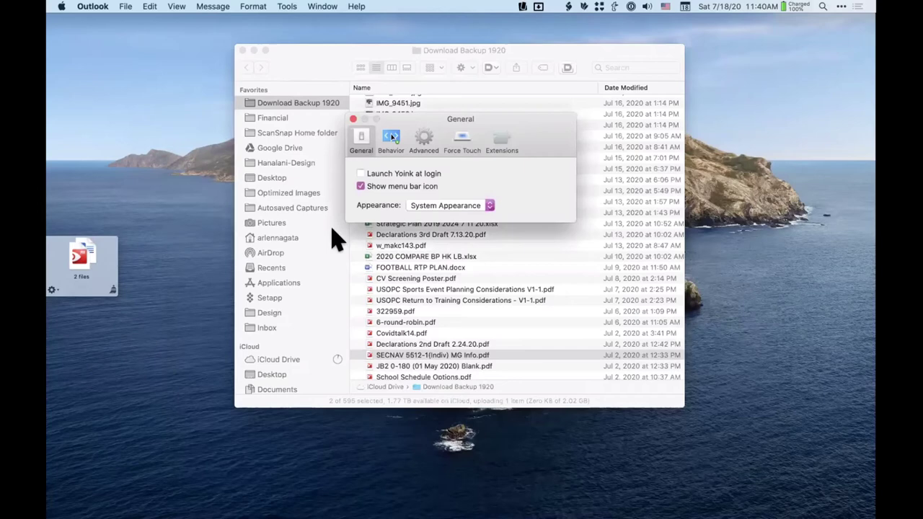
left_click(391, 141)
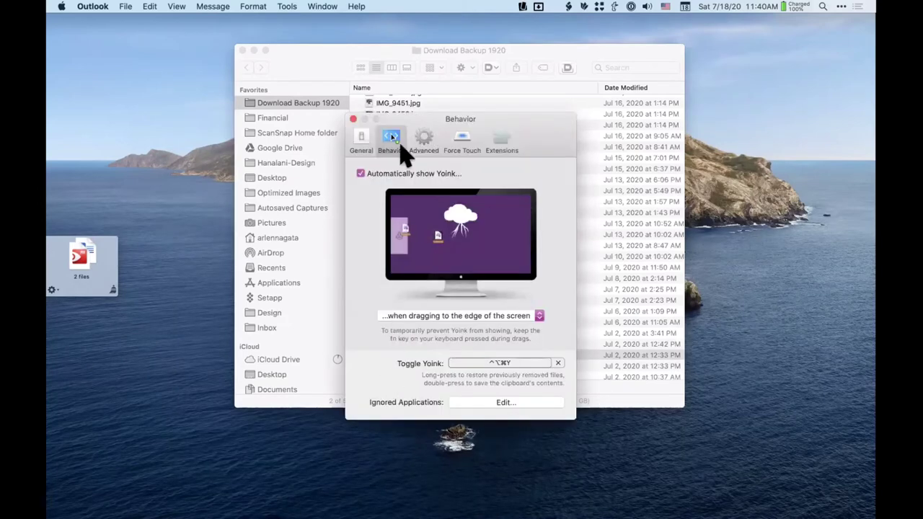
left_click(424, 143)
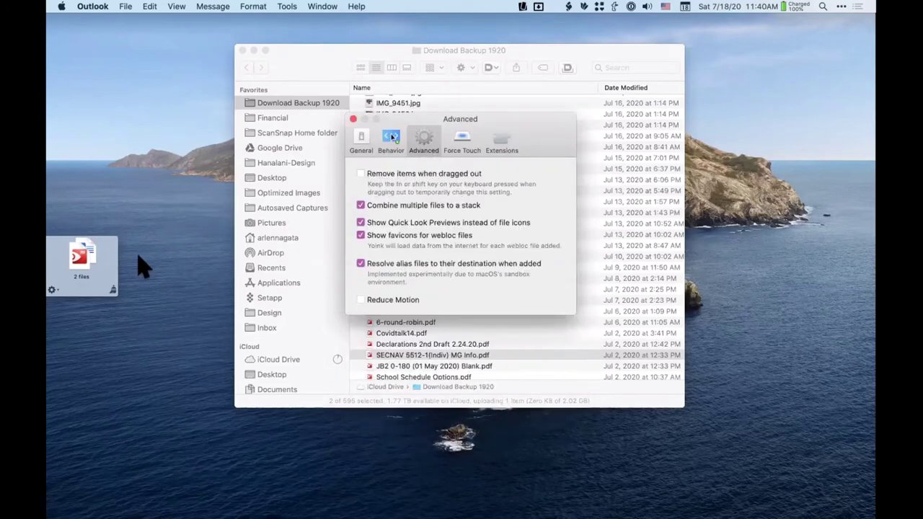
mouse_move(102, 249)
left_click(360, 139)
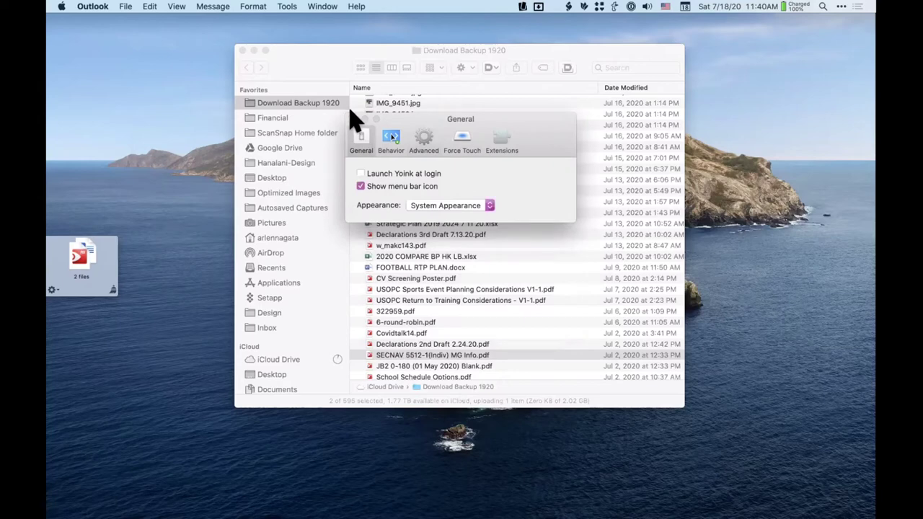
left_click(357, 119)
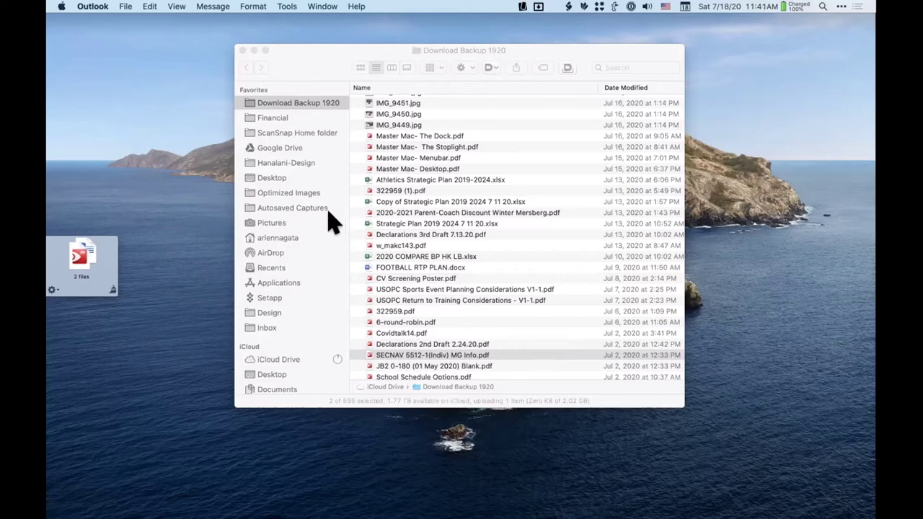
mouse_move(97, 273)
scroll(433, 295, "down", 5)
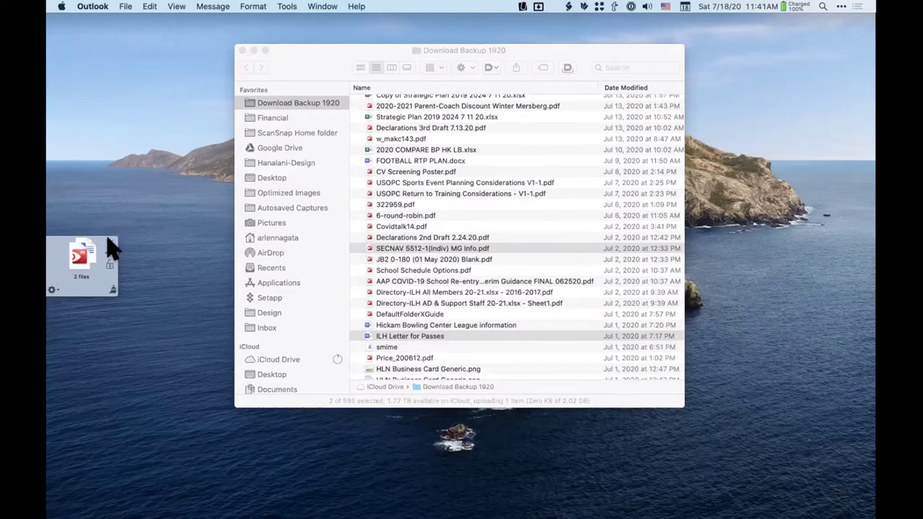
left_click_drag(108, 246, 76, 267)
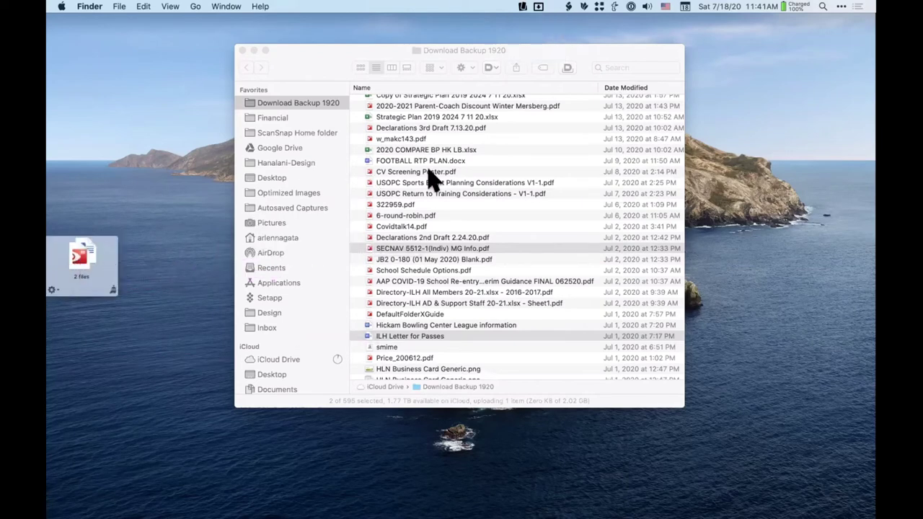
scroll(436, 181, "up", 10)
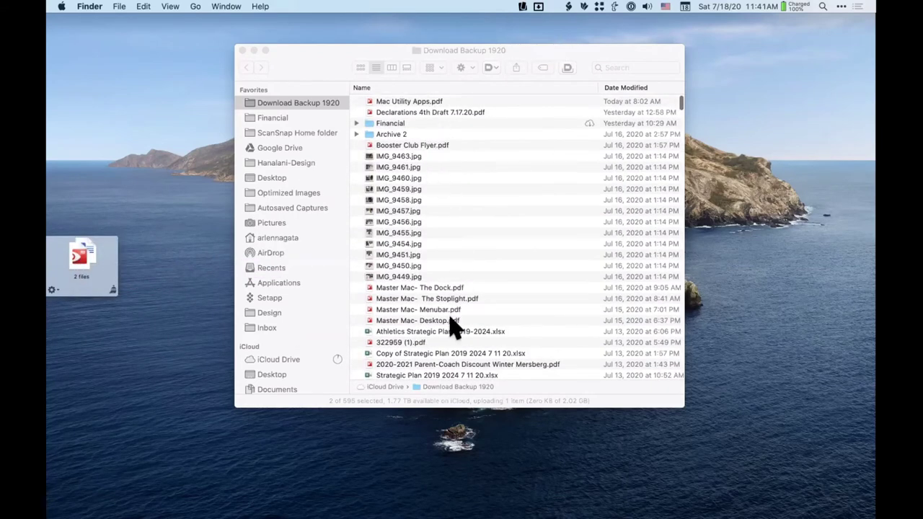
scroll(453, 324, "down", 4)
scroll(453, 324, "down", 3)
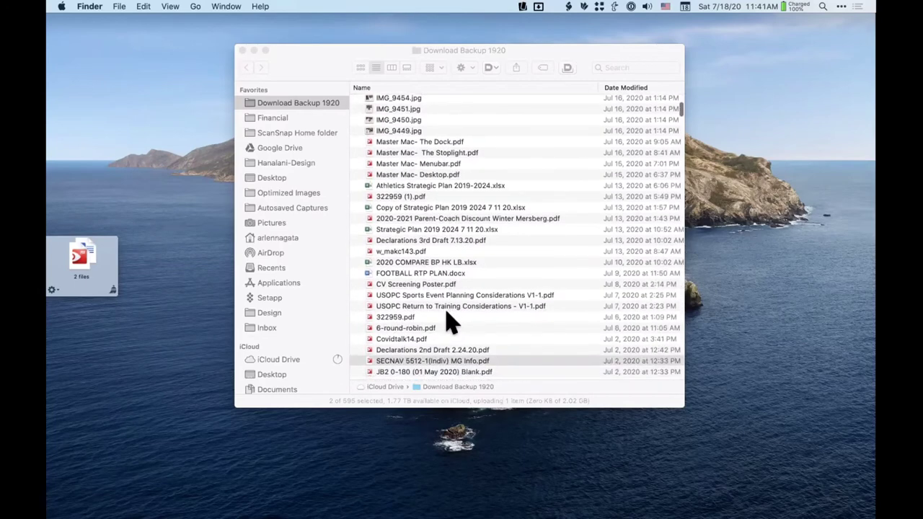
scroll(451, 321, "up", 5)
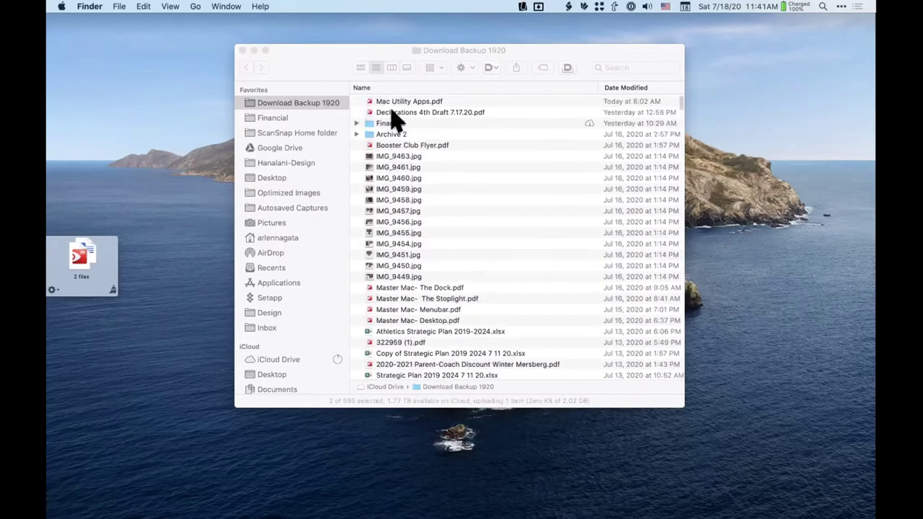
Add Mac Utility Apps.pdf to the shelf, drop it on the desktop, and allow Desktop access
left_click_drag(403, 101, 83, 249)
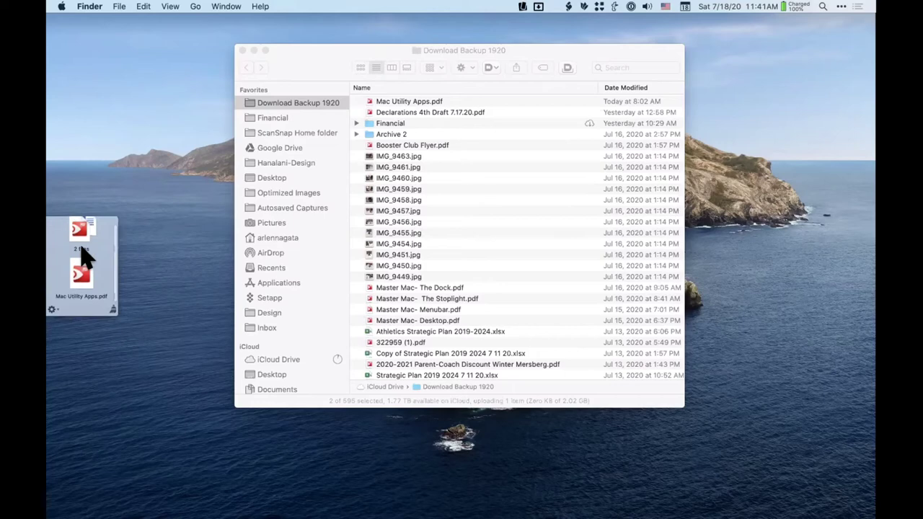
left_click_drag(75, 274, 161, 99)
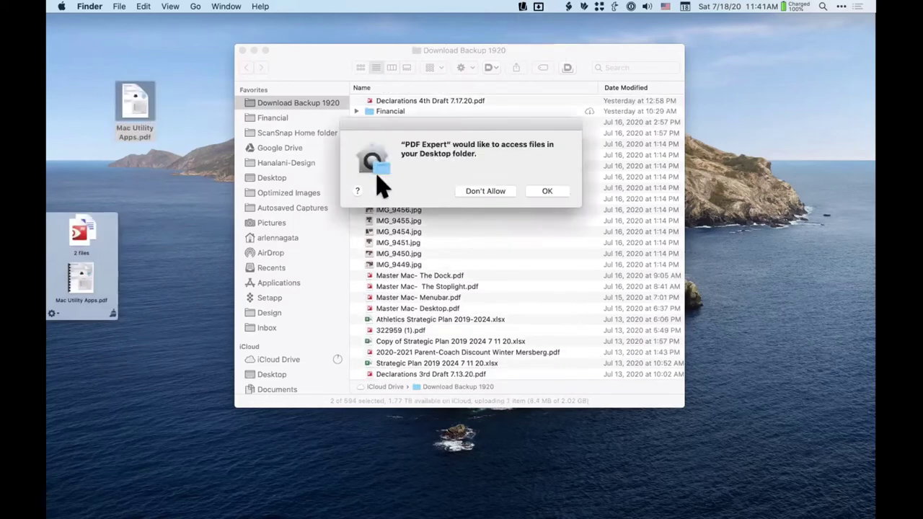
left_click(547, 191)
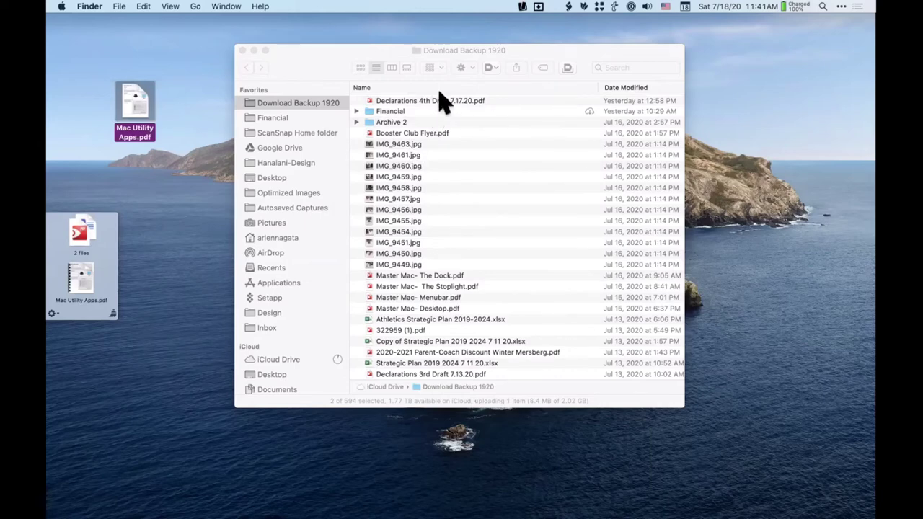
Drag the two-file stack onto the desktop and select Mac Utility Apps.pdf there
scroll(422, 264, "down", 5)
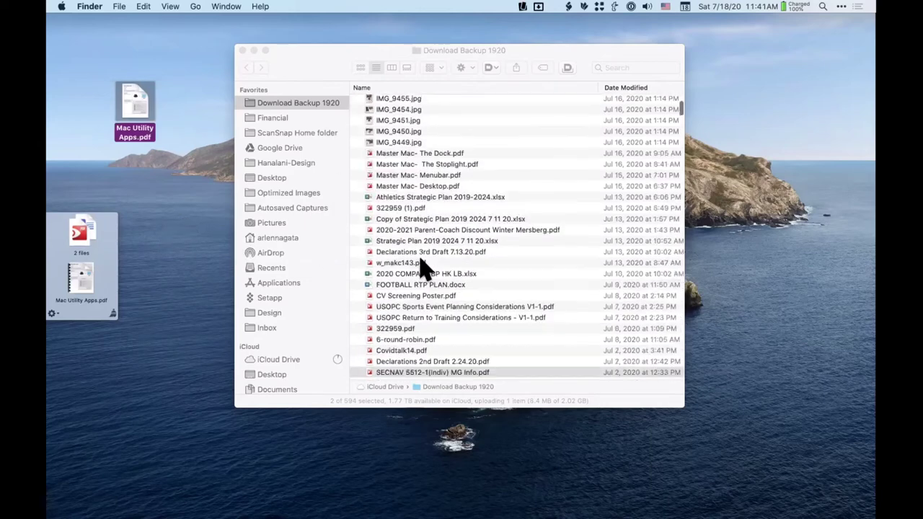
scroll(423, 264, "down", 8)
mouse_move(80, 235)
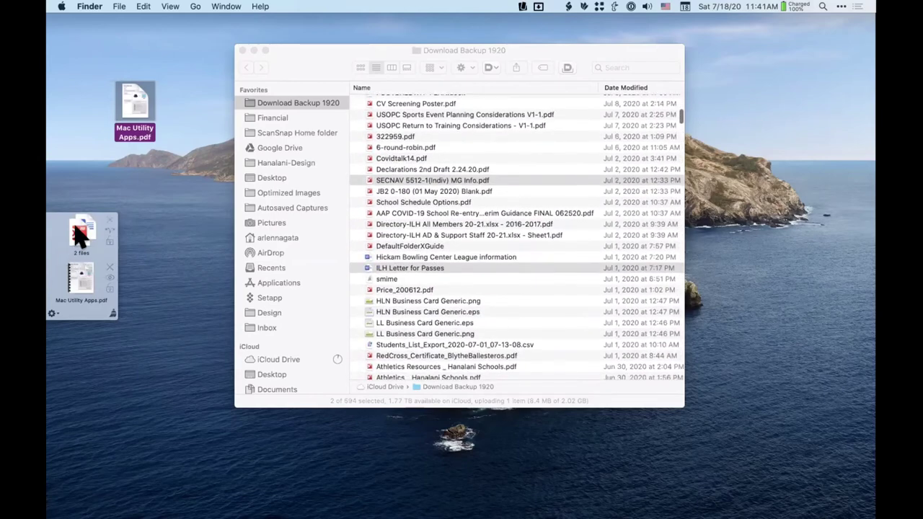
left_click_drag(79, 234, 178, 169)
scroll(447, 256, "up", 2)
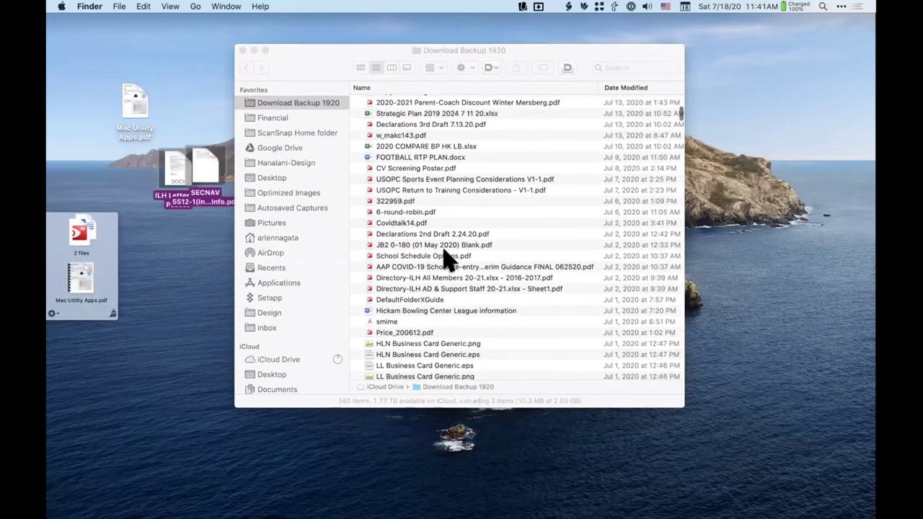
scroll(443, 245, "up", 7)
scroll(385, 260, "down", 5)
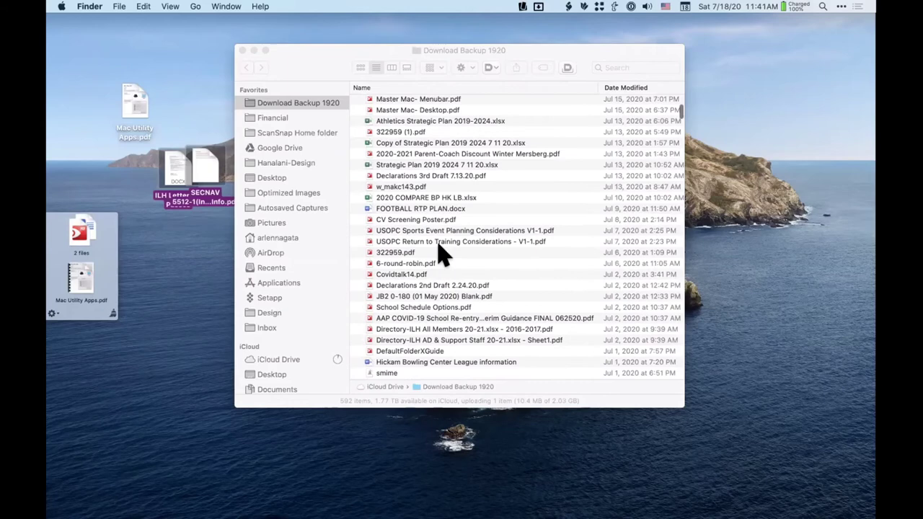
scroll(425, 312, "down", 2)
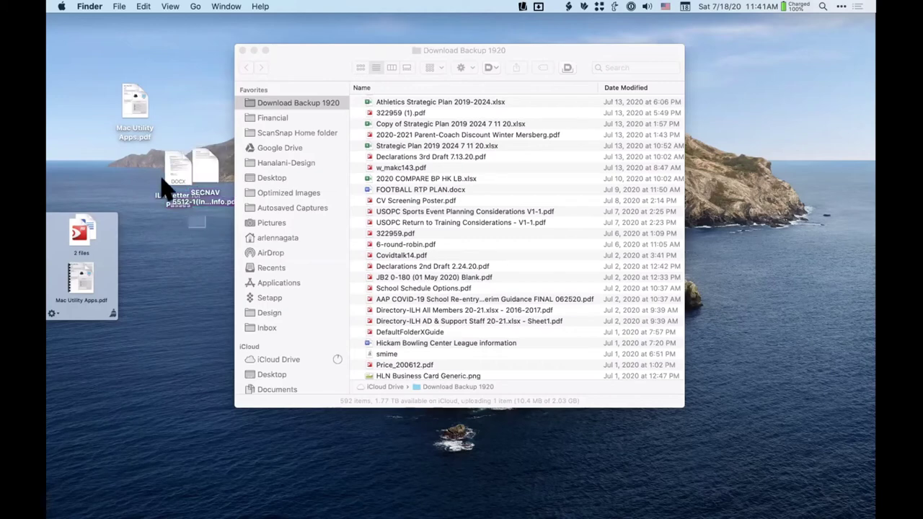
left_click(135, 105)
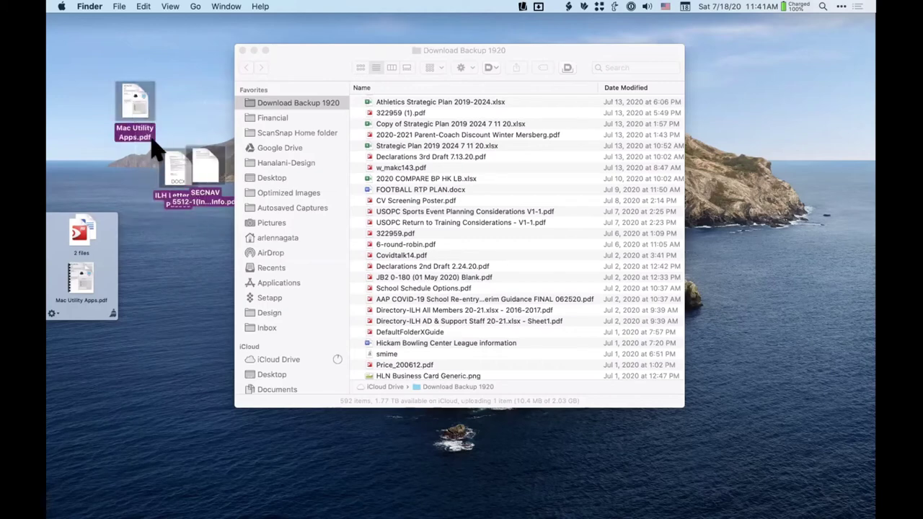
Move the three desktop files back into the Download Backup 1920 folder list
left_click_drag(155, 148, 468, 184)
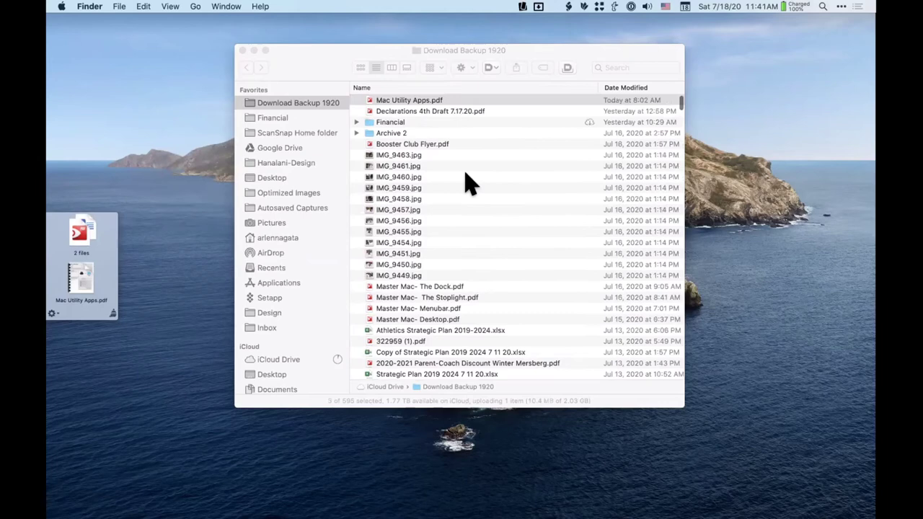
left_click(472, 243)
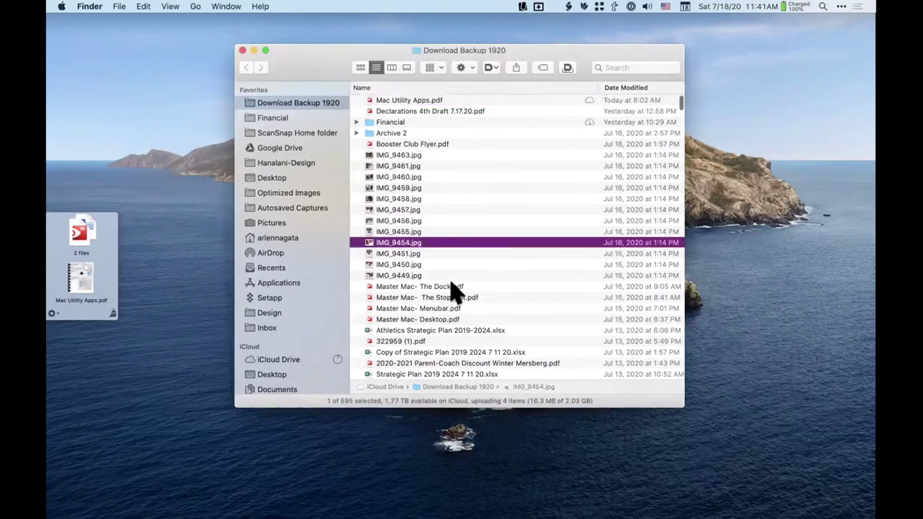
scroll(453, 293, "down", 10)
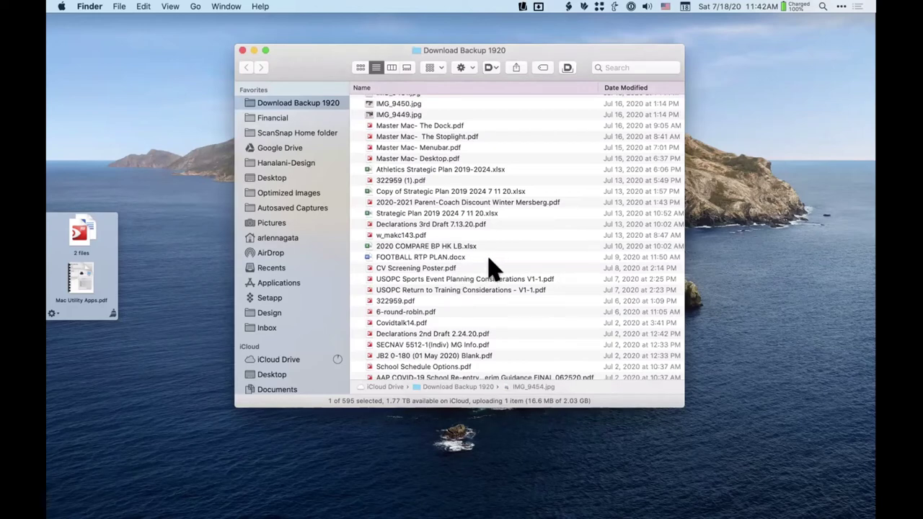
left_click(184, 162)
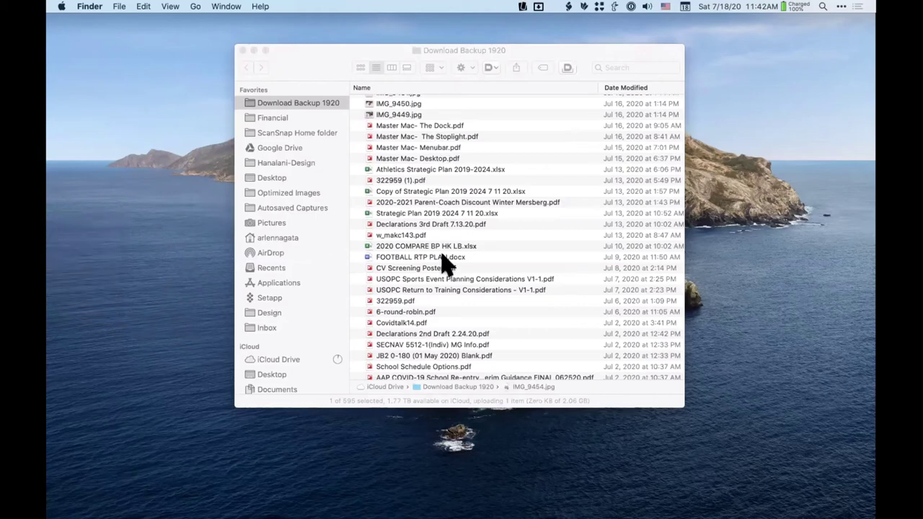
Drag Mac Utility Apps.pdf from the Download Backup 1920 list onto a new Yoink shelf
scroll(429, 225, "up", 10)
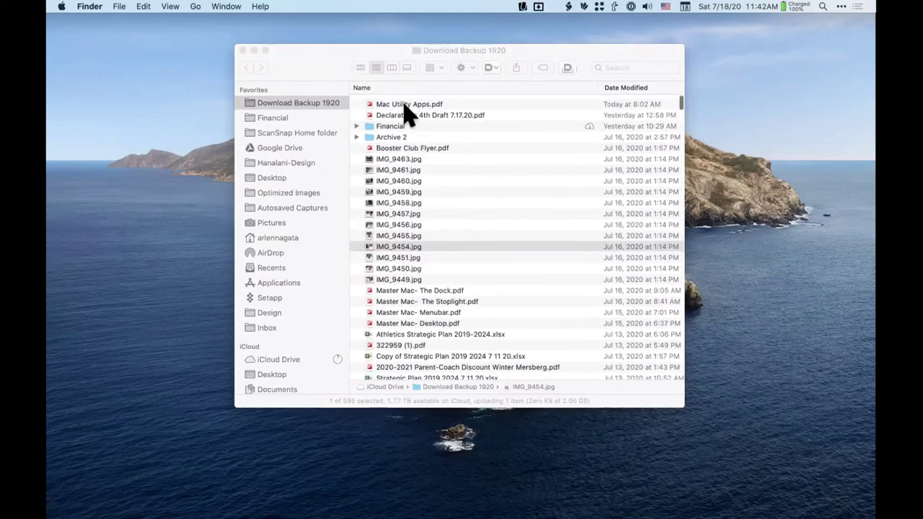
left_click(417, 98)
left_click(413, 101)
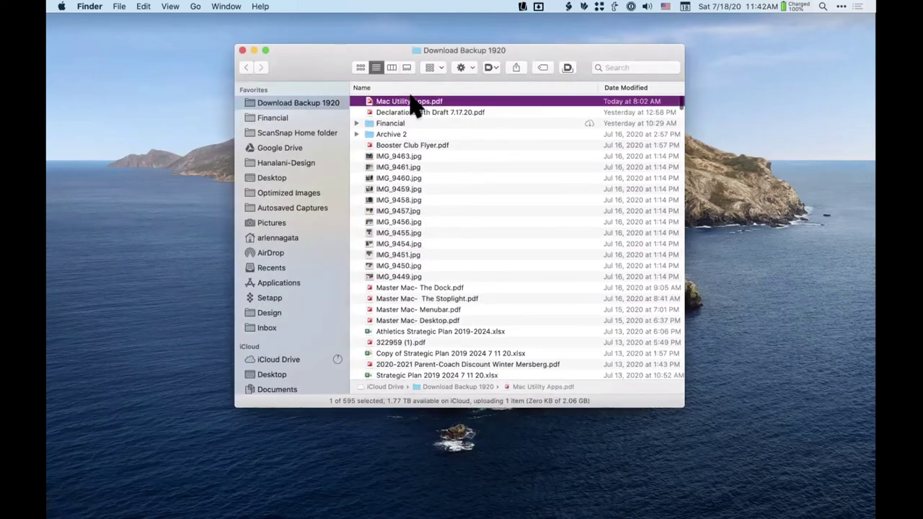
left_click_drag(415, 107, 78, 282)
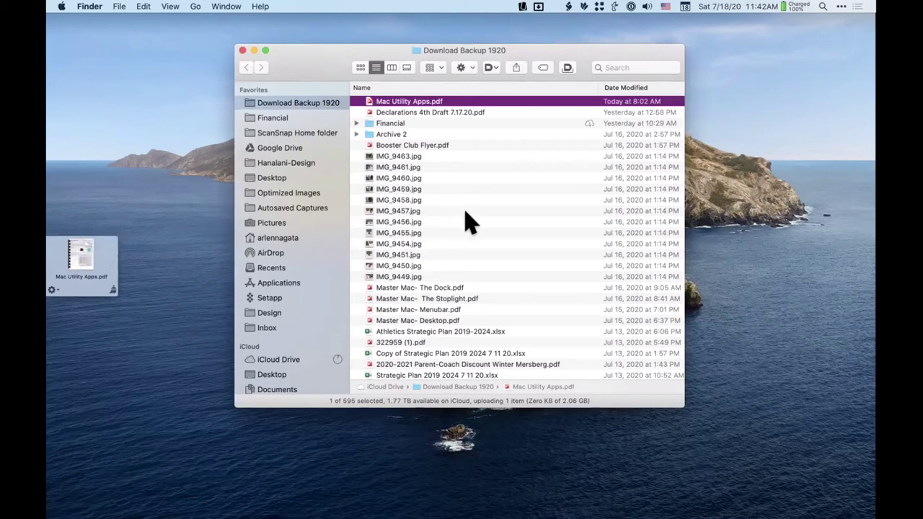
mouse_move(71, 250)
left_click(68, 262)
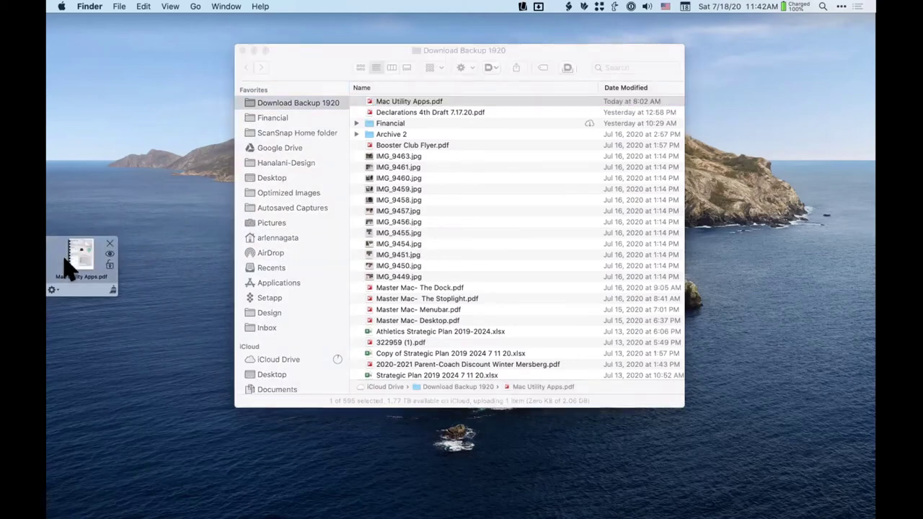
Copy Mac Utility Apps.pdf into the ScanSnap Home folder, allowing PDF Expert access to Documents
left_click(277, 133)
left_click(282, 133)
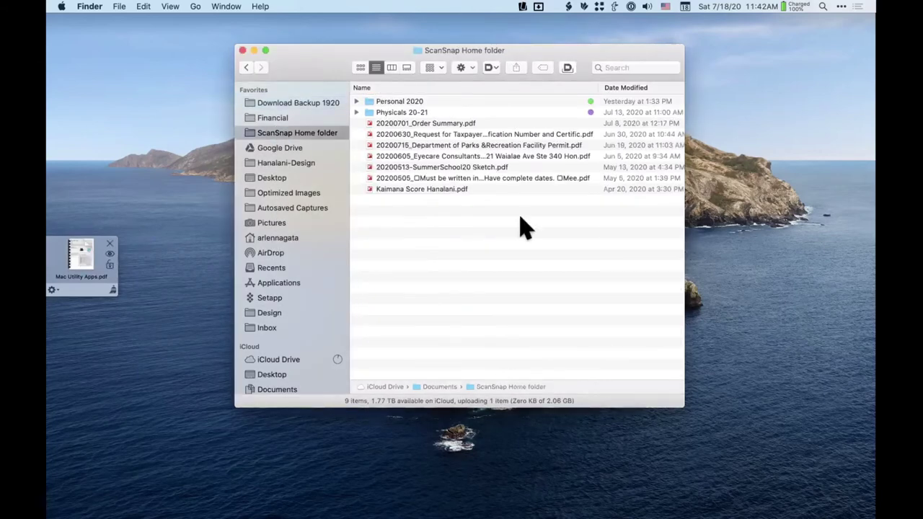
left_click_drag(525, 227, 476, 245)
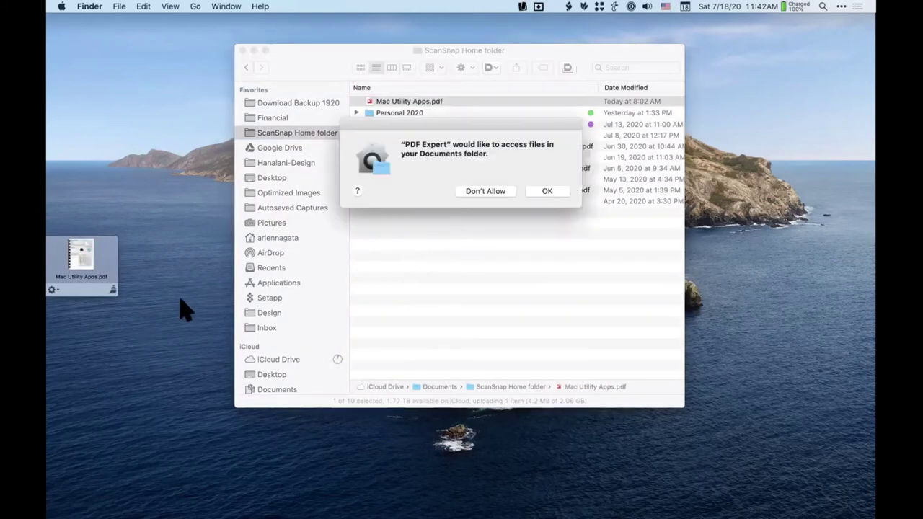
left_click(547, 191)
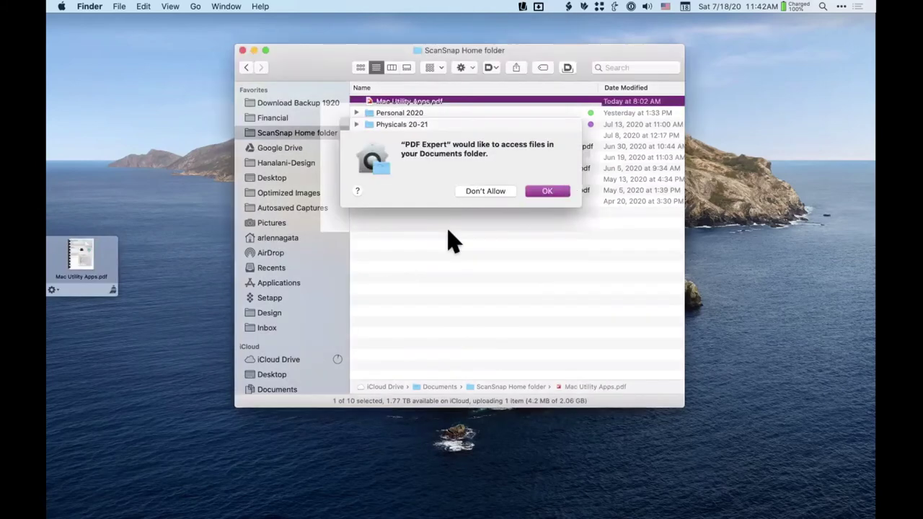
left_click(413, 271)
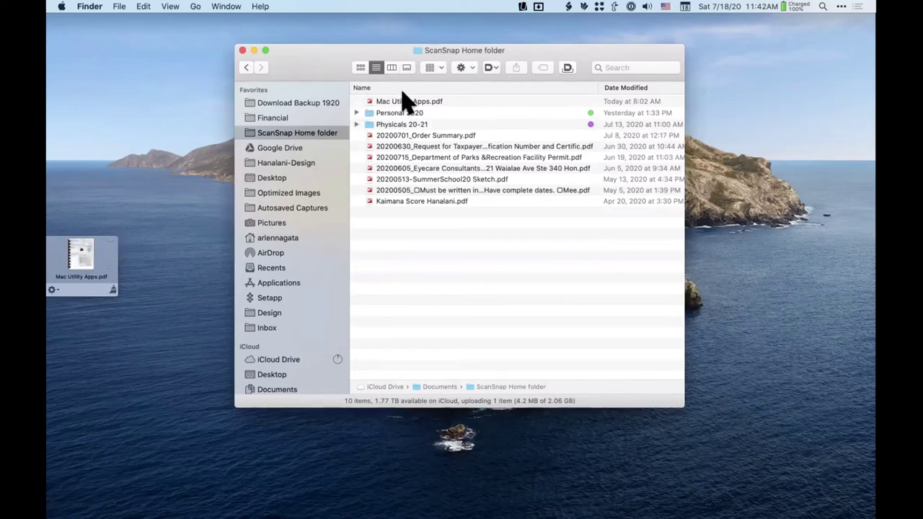
left_click(437, 102)
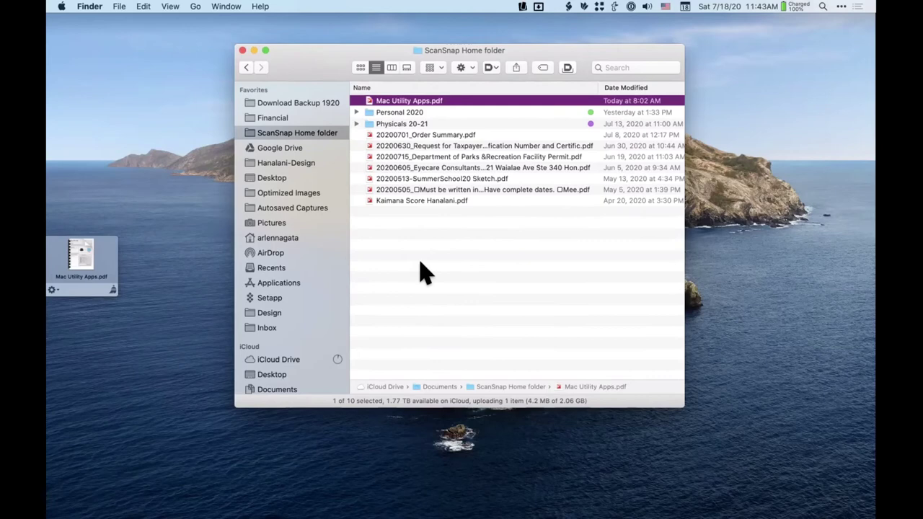
Drop the shelved Mac Utility Apps.pdf on the desktop and close the ScanSnap Home window
left_click(49, 192)
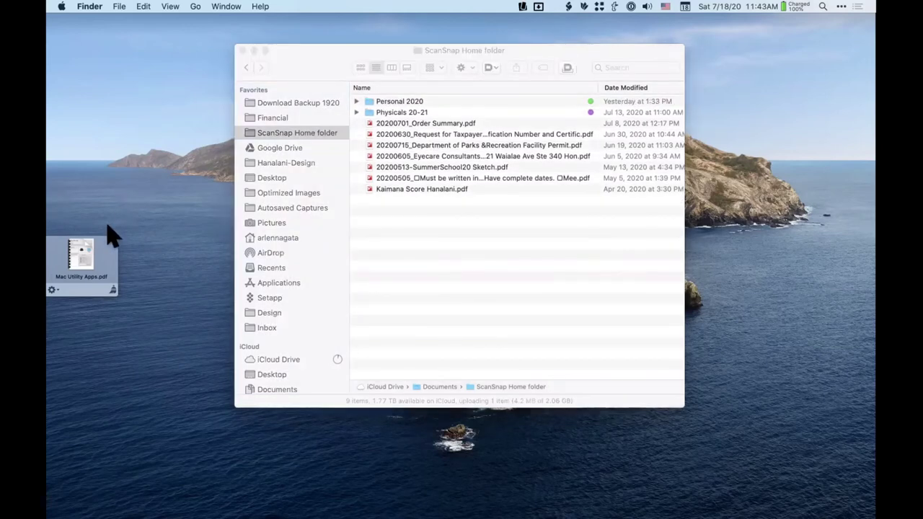
left_click_drag(80, 254, 124, 199)
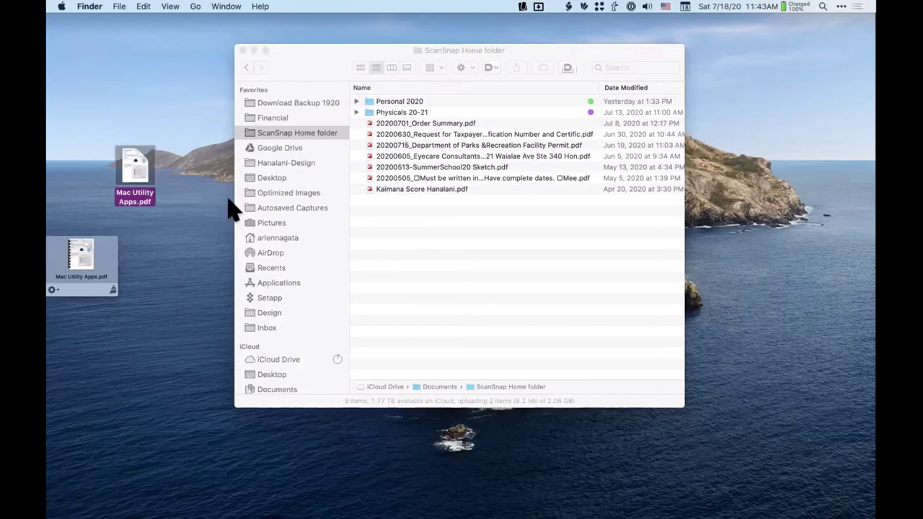
left_click(286, 52)
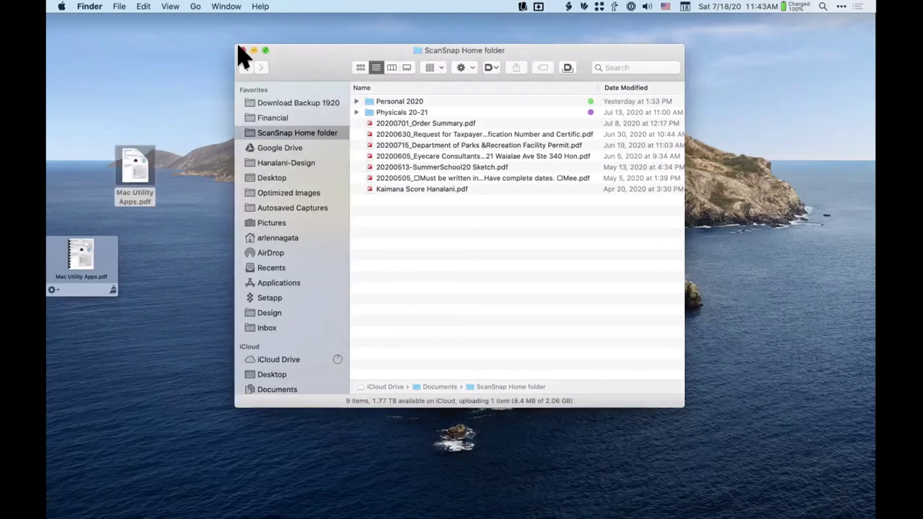
left_click(244, 50)
Launch Photos via the launcher search 'photo' and put the water-bottle photo on the shelf
left_click(371, 120)
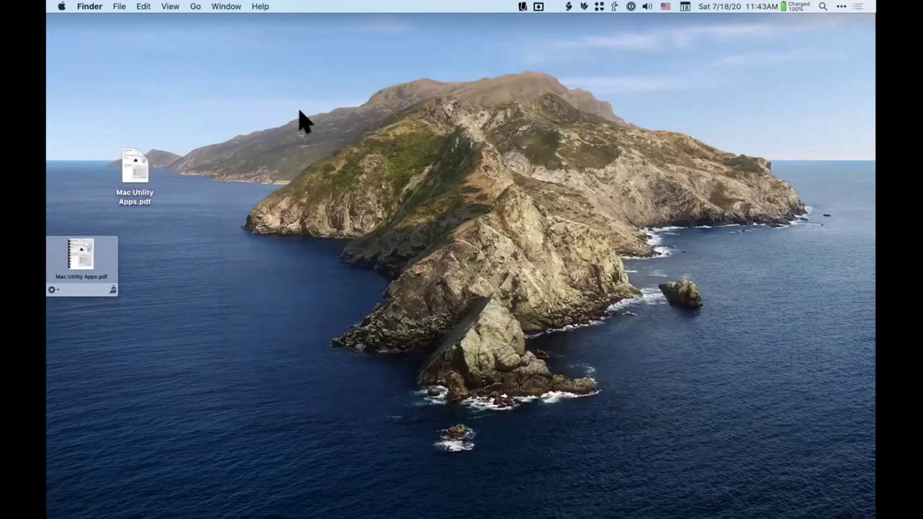
key("alt+space")
type("photo")
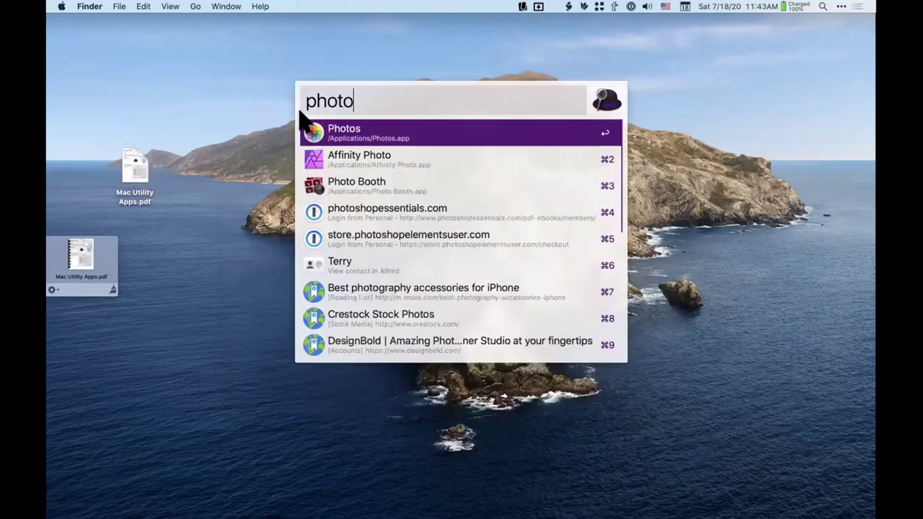
key("Return")
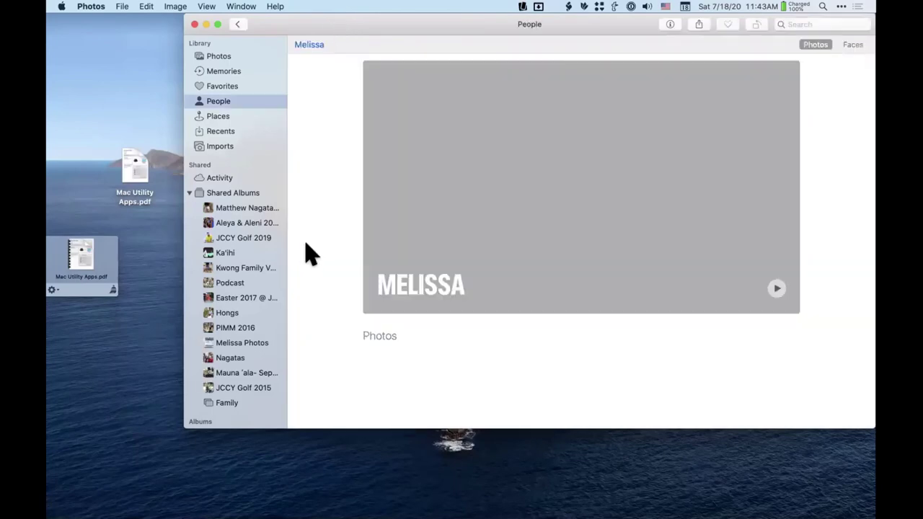
left_click(214, 56)
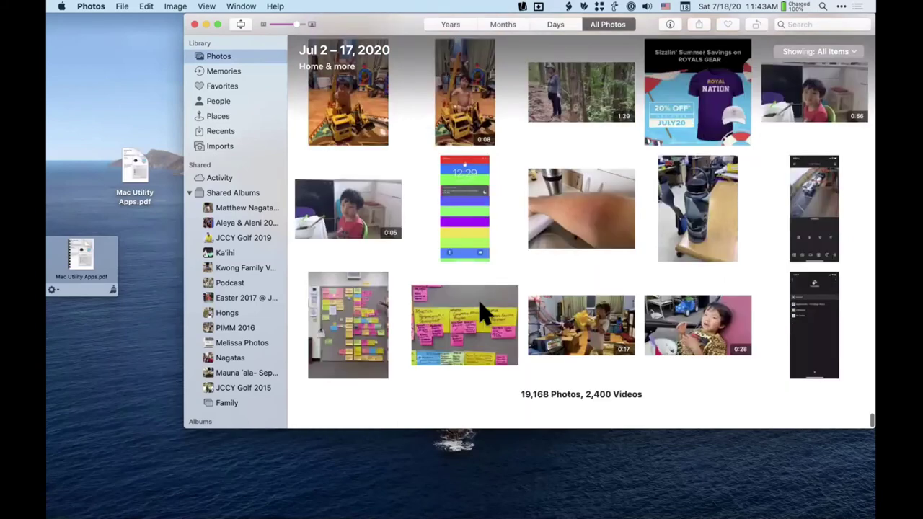
left_click_drag(717, 242, 83, 267)
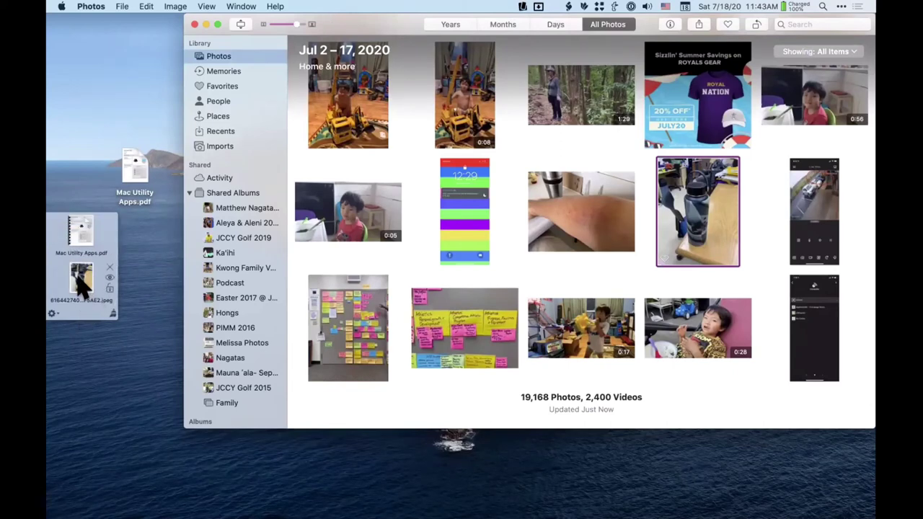
Place the shelved water-bottle JPEG onto the desktop
left_click(82, 287)
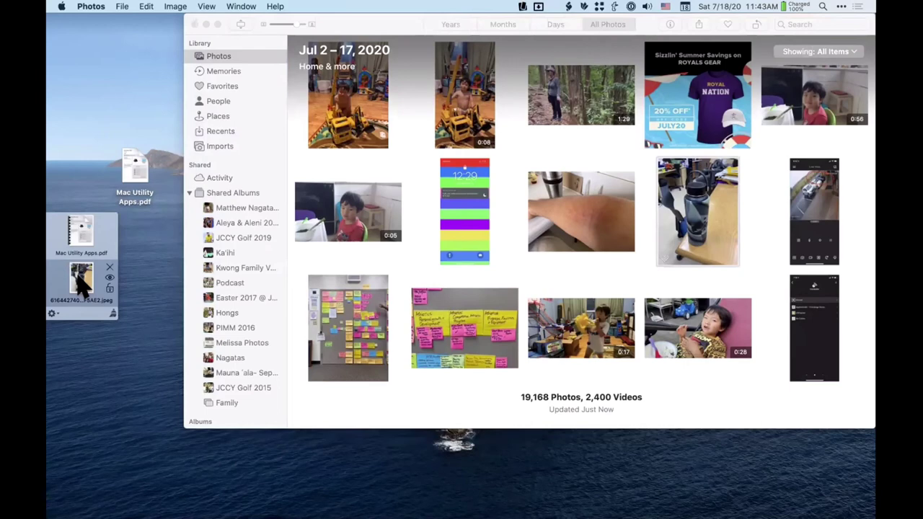
left_click_drag(81, 287, 136, 88)
mouse_move(93, 249)
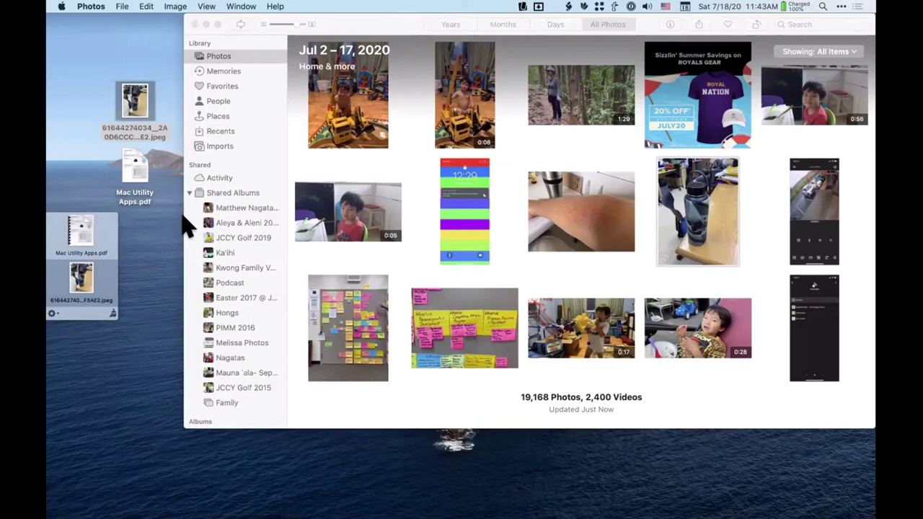
Add the two sticky-note photos and two phone screenshots to the shelf as a 4-file stack
left_click(645, 217)
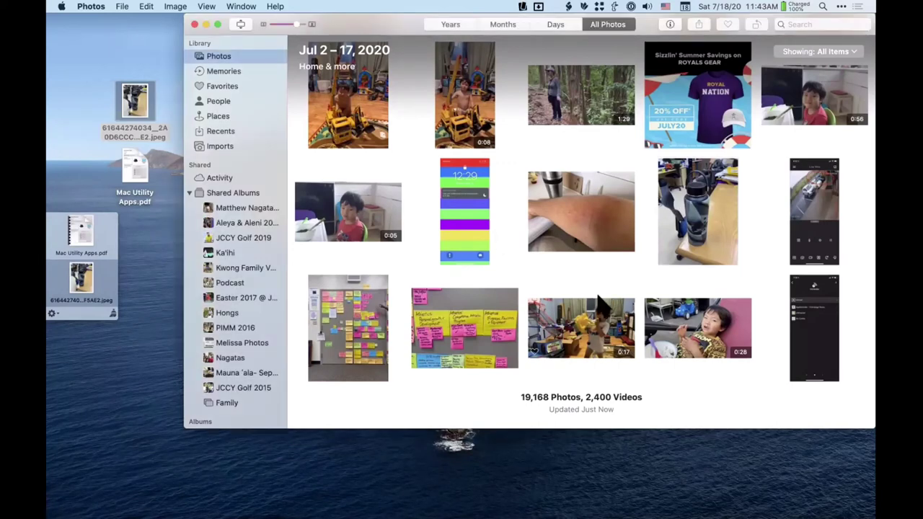
left_click(349, 326)
left_click(453, 330, "super")
left_click(813, 322, "super")
left_click(799, 244, "super")
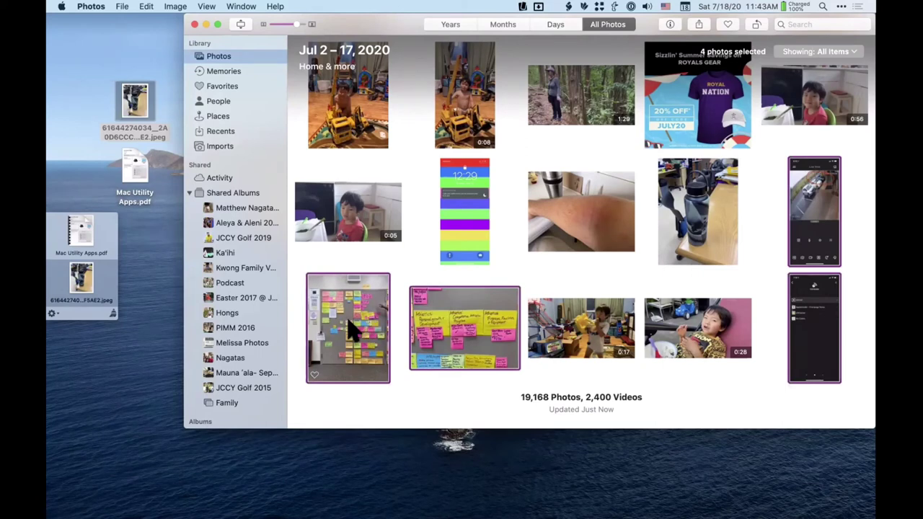
left_click_drag(353, 332, 79, 290)
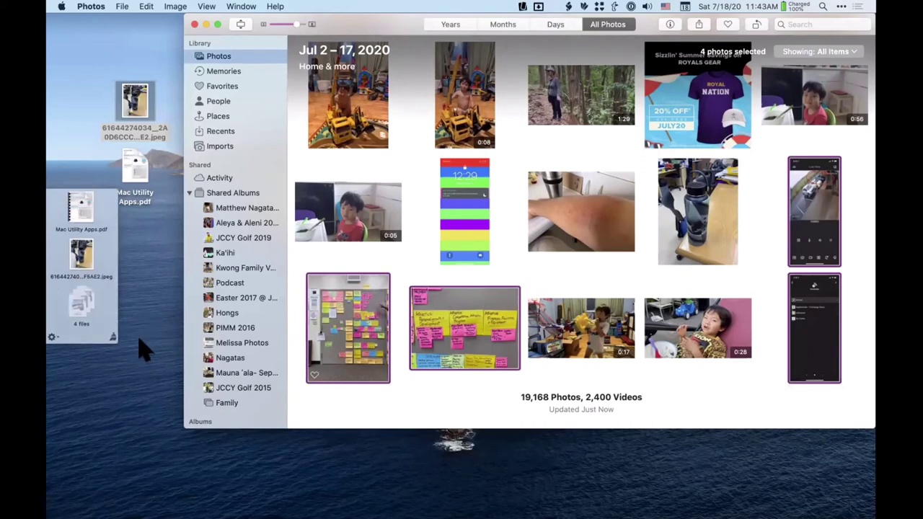
left_click(80, 307)
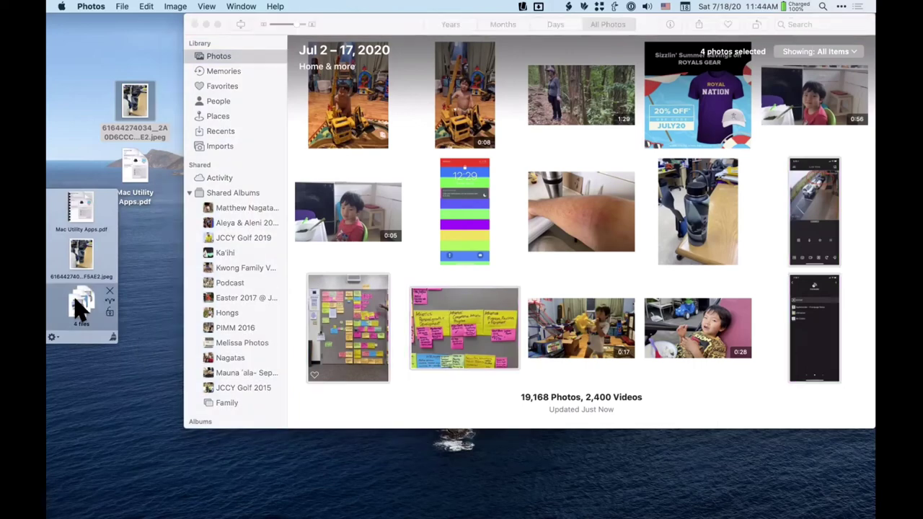
Add the Royal Nation Summer Savings image to the shelf as 1080_SAP.png below the stack
left_click(436, 404)
scroll(415, 238, "up", 5)
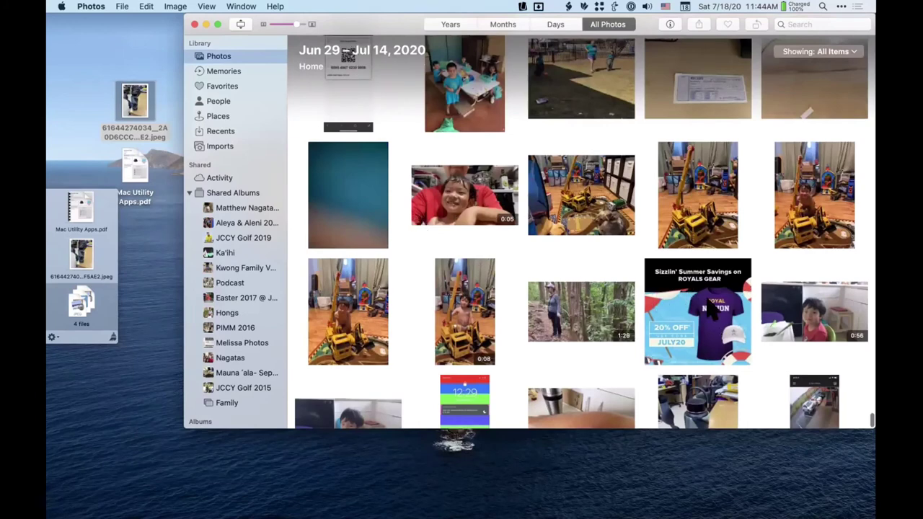
left_click_drag(711, 306, 82, 272)
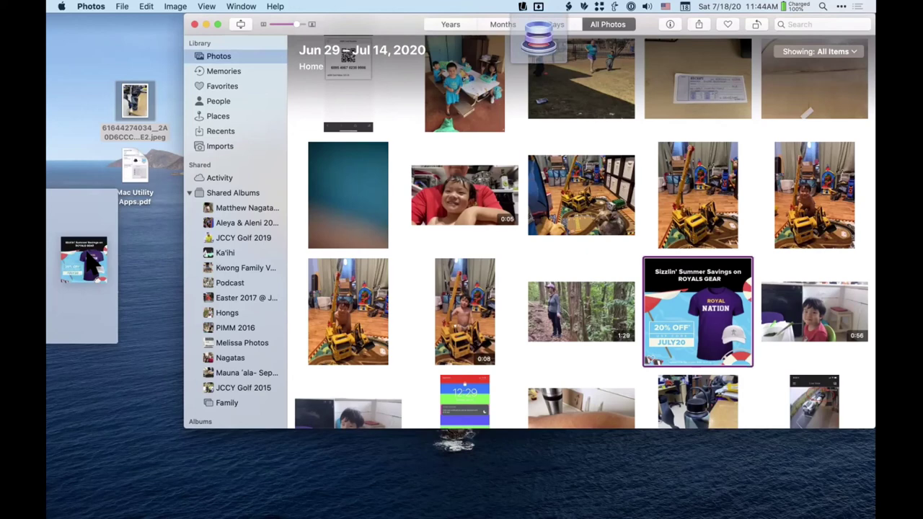
left_click_drag(90, 264, 73, 285)
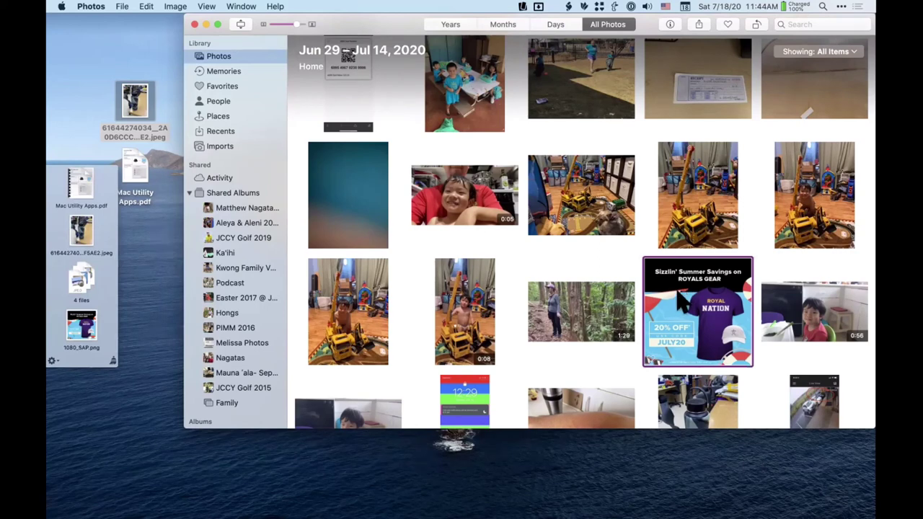
left_click_drag(685, 299, 80, 292)
Select both the JPEG photo and Mac Utility Apps.pdf icons on the desktop
left_click(80, 326)
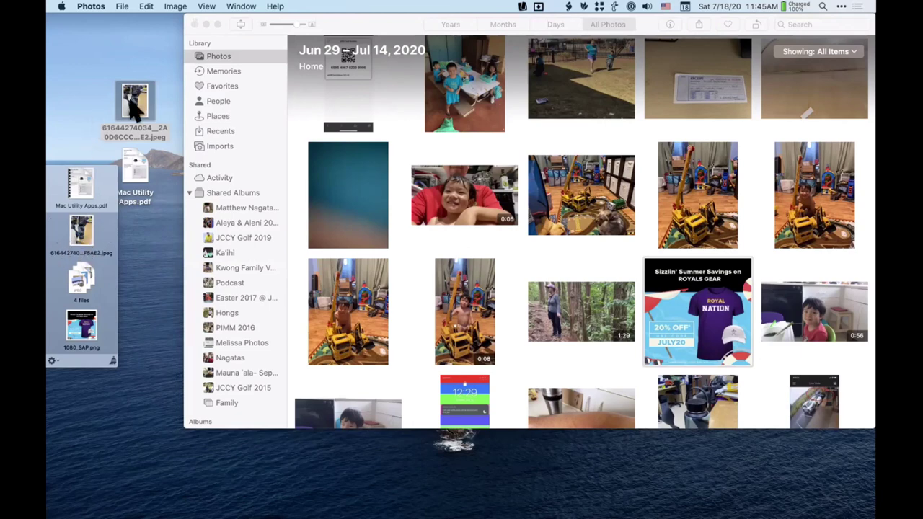
left_click(368, 23)
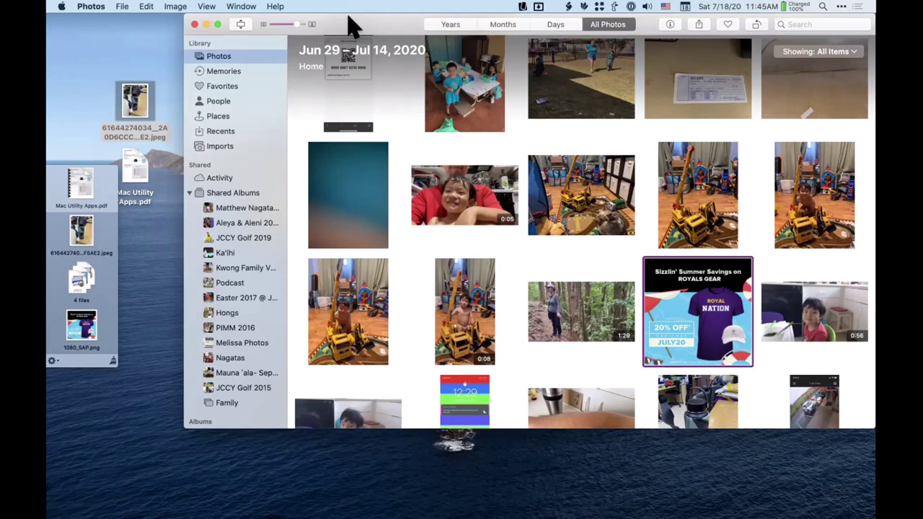
mouse_move(369, 25)
left_mouse_down()
mouse_move(329, 24)
mouse_move(361, 26)
left_mouse_up()
left_click_drag(151, 54, 148, 228)
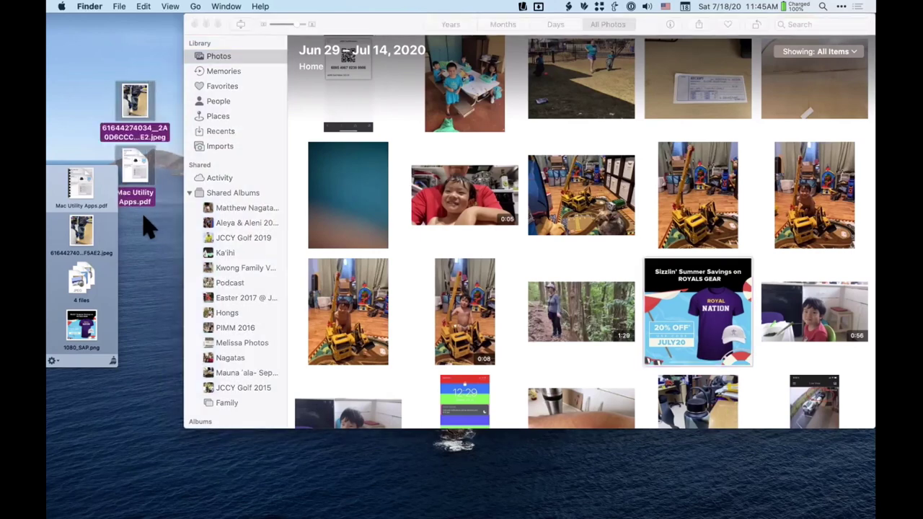